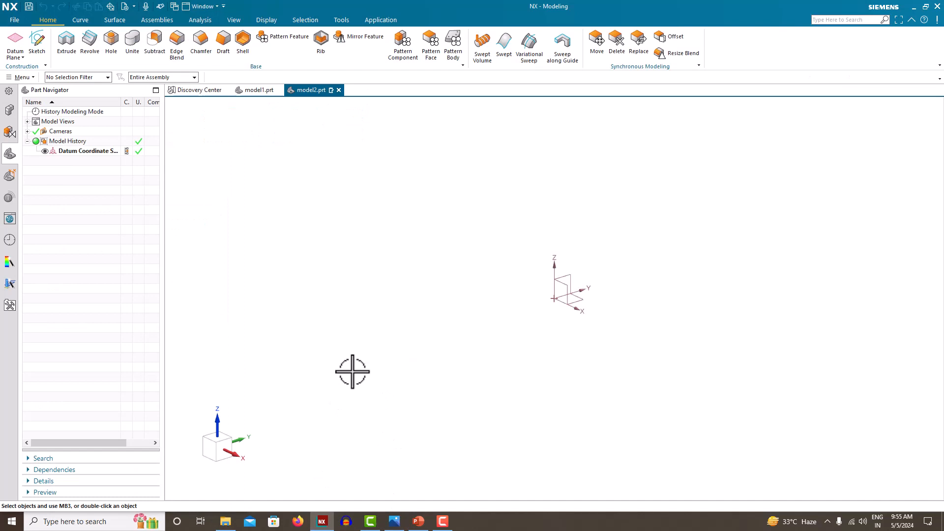
- Arrange the reference drawing in a narrow window beside the modeling window and enlarge the drawing to 133%
key("super+Right")
left_click(331, 161)
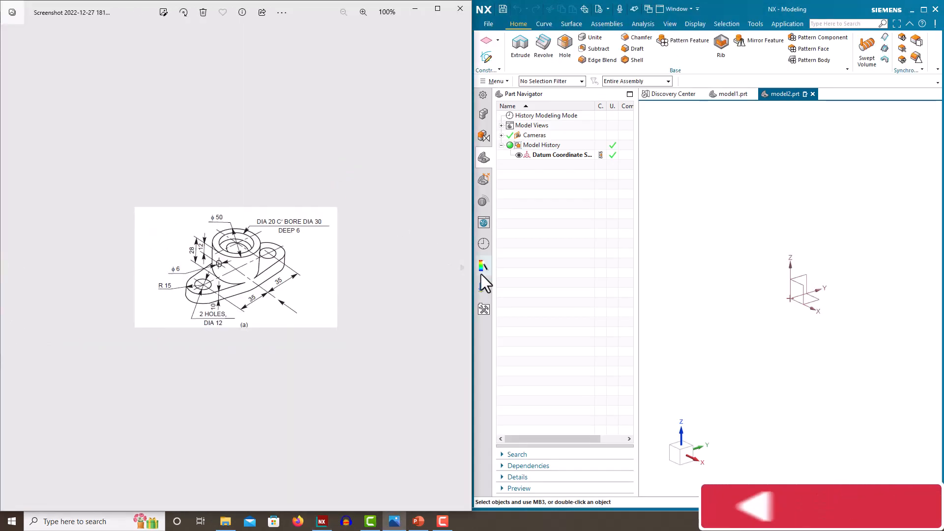
left_click_drag(467, 264, 246, 247)
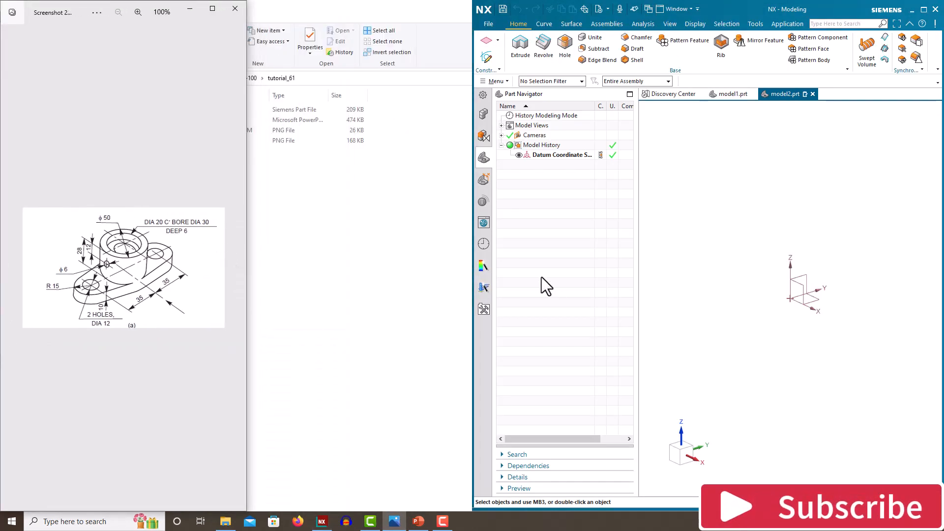
left_click_drag(472, 272, 250, 276)
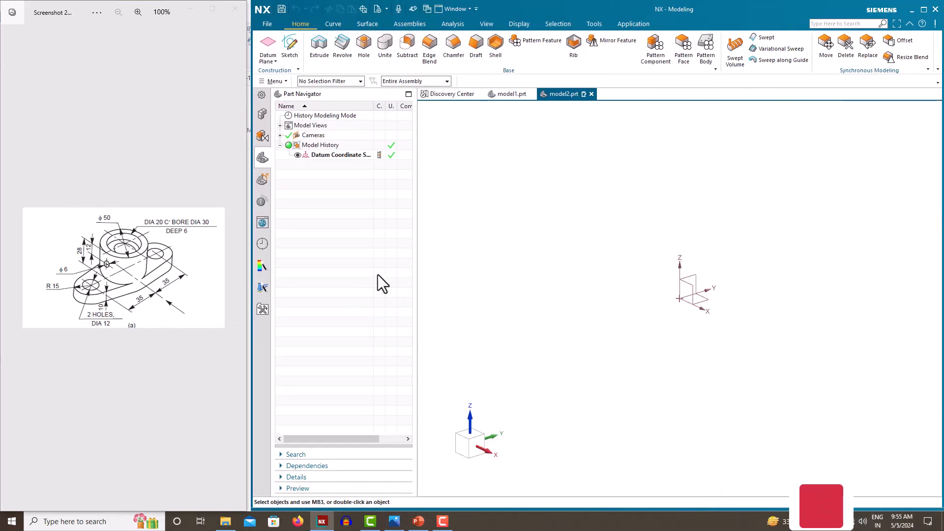
scroll(84, 269, "up", 2)
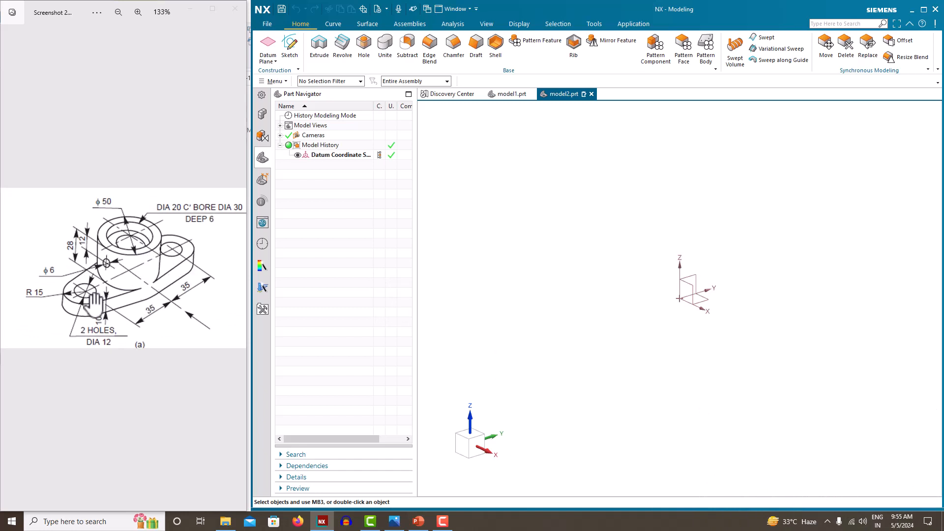
- Create a new sketch on the Top datum plane
left_click(294, 44)
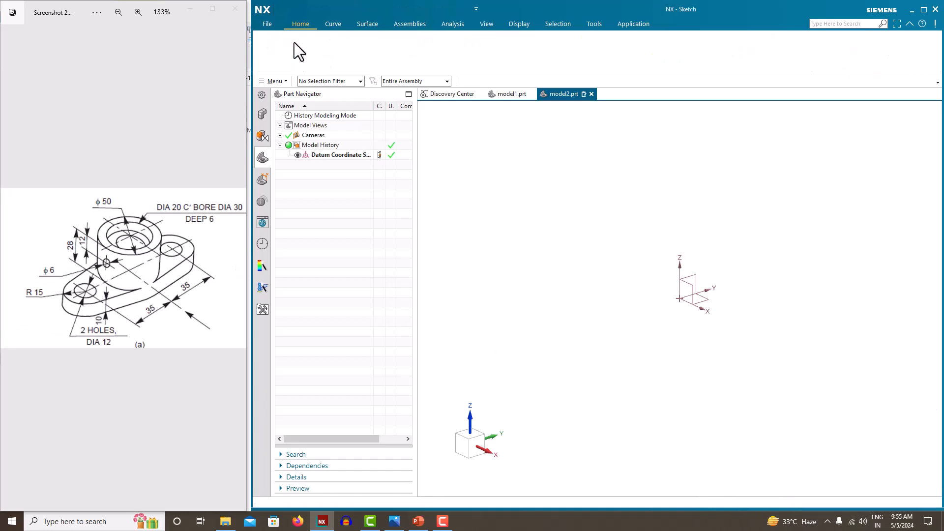
left_click(763, 309)
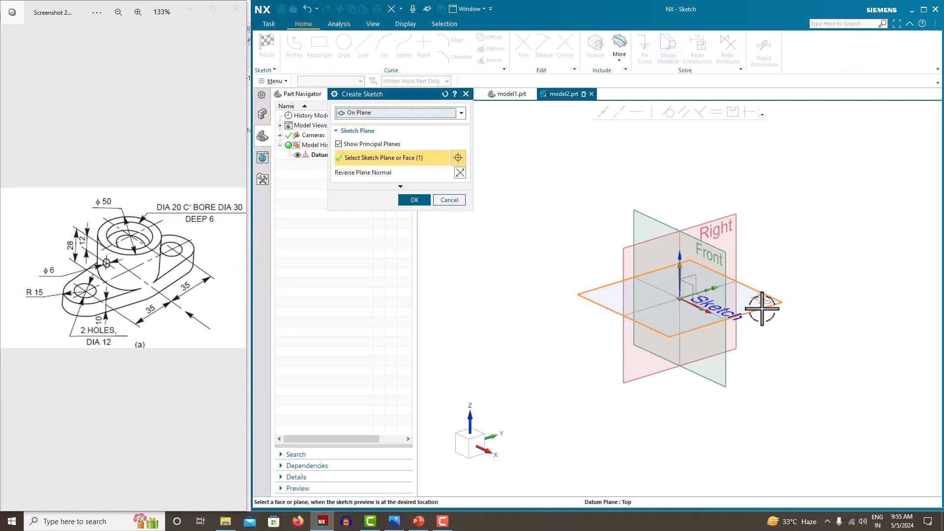
left_click(414, 200)
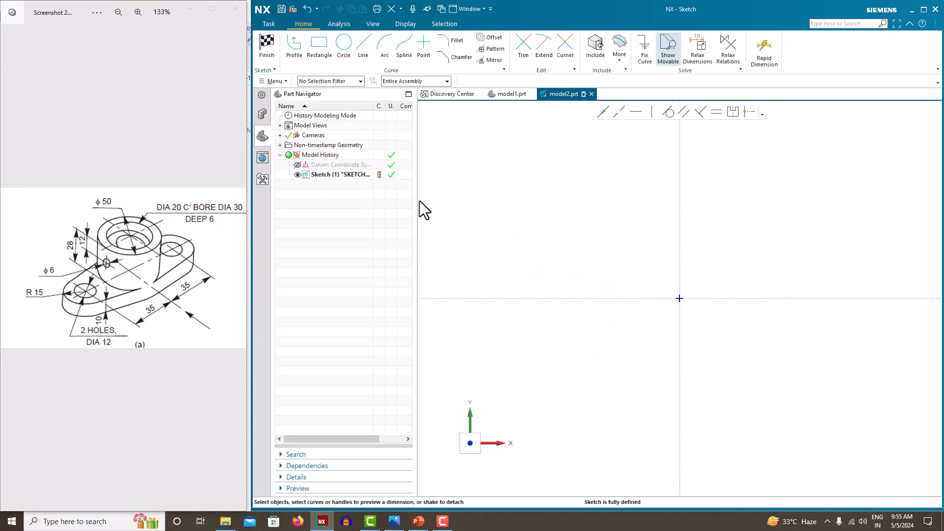
- Sketch a circle centred on the origin and set its diameter to 50 mm, scaling the entire sketch
left_click(338, 48)
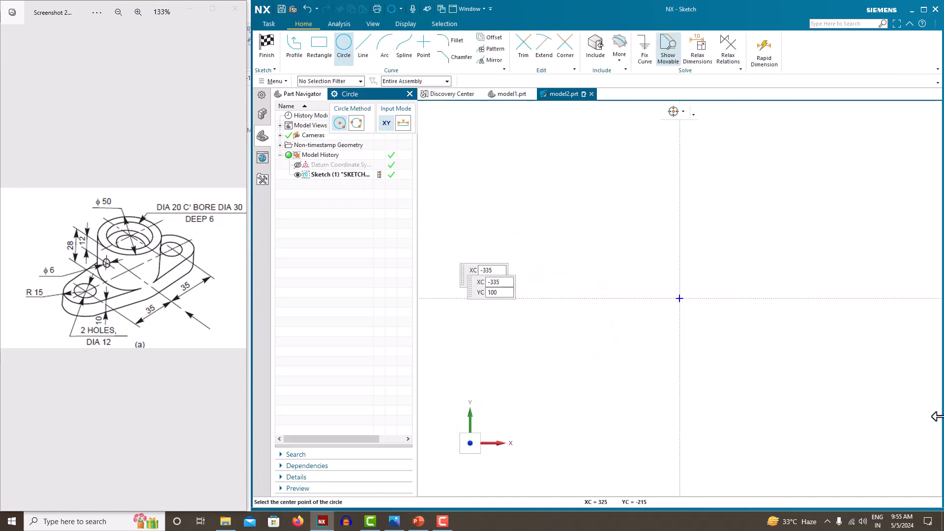
left_click(675, 297)
left_click(623, 258)
key("Escape")
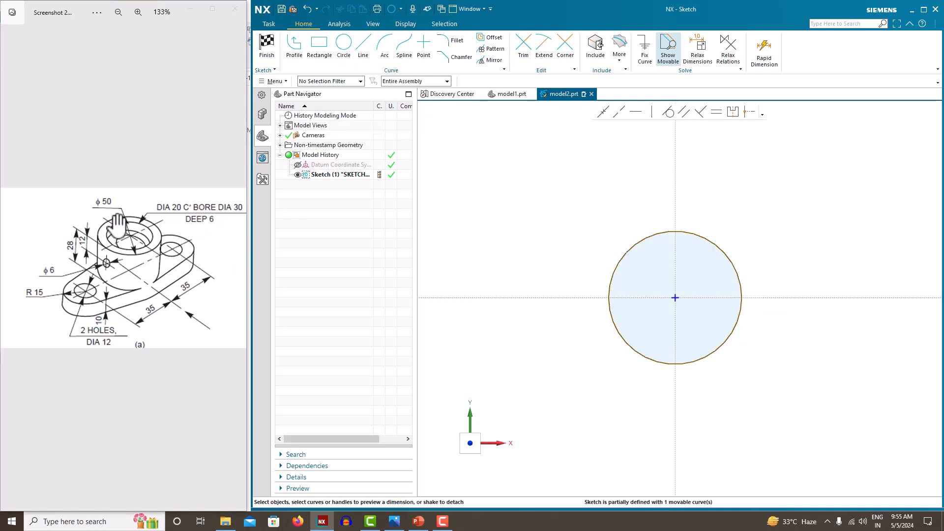
left_click(700, 238)
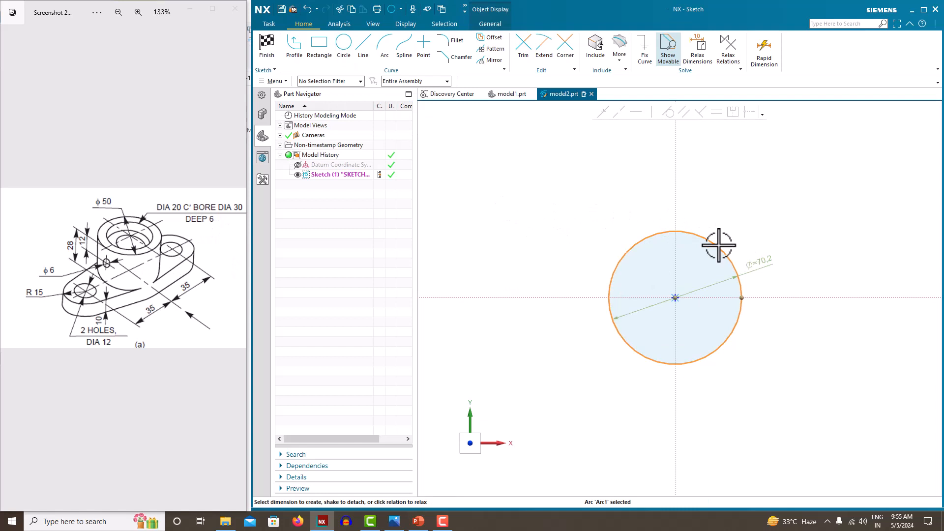
left_click(762, 257)
type("50")
key("Return")
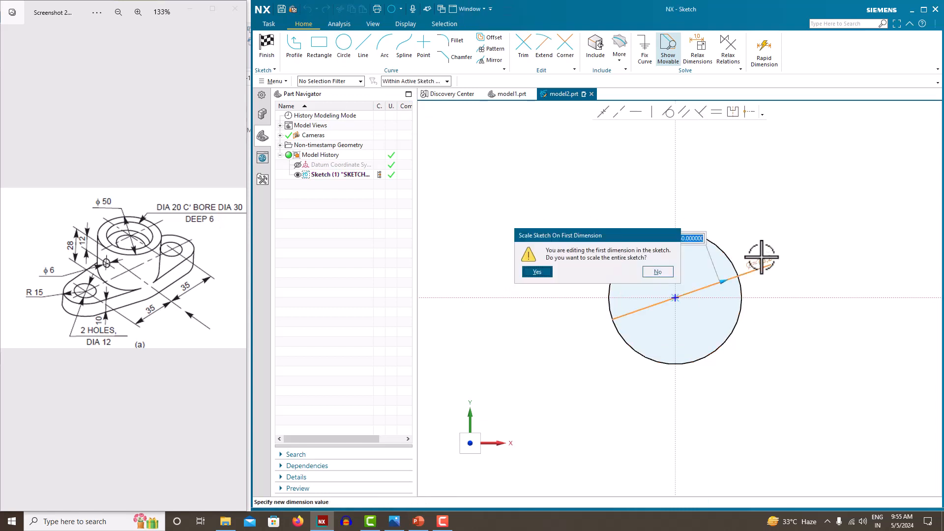
left_click(533, 272)
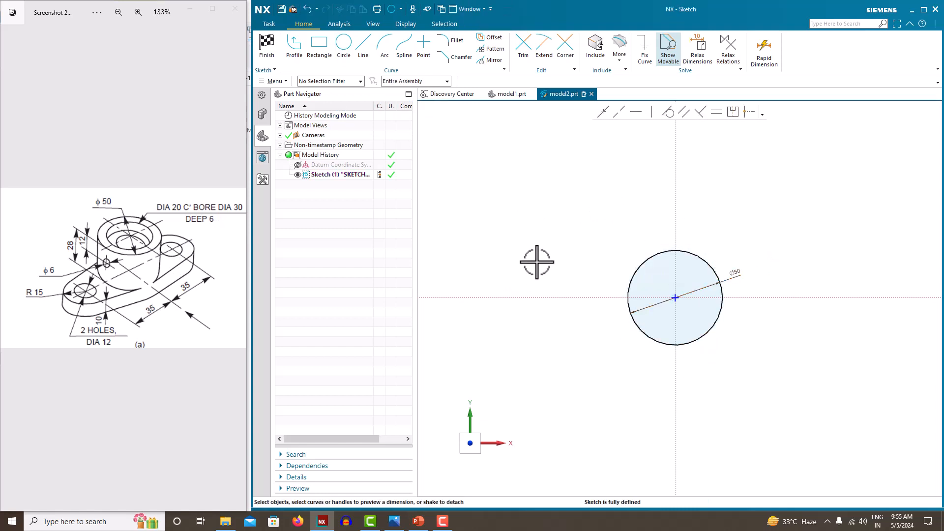
- Sketch a second circle centred on the horizontal axis left of the origin and set its diameter to 30 mm
left_click(344, 45)
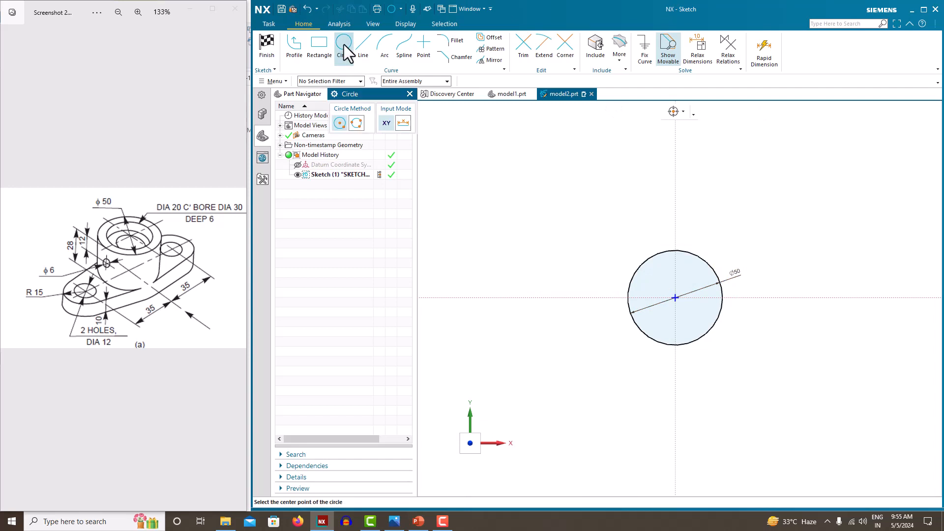
left_click(539, 298)
left_click(525, 252)
key("Escape")
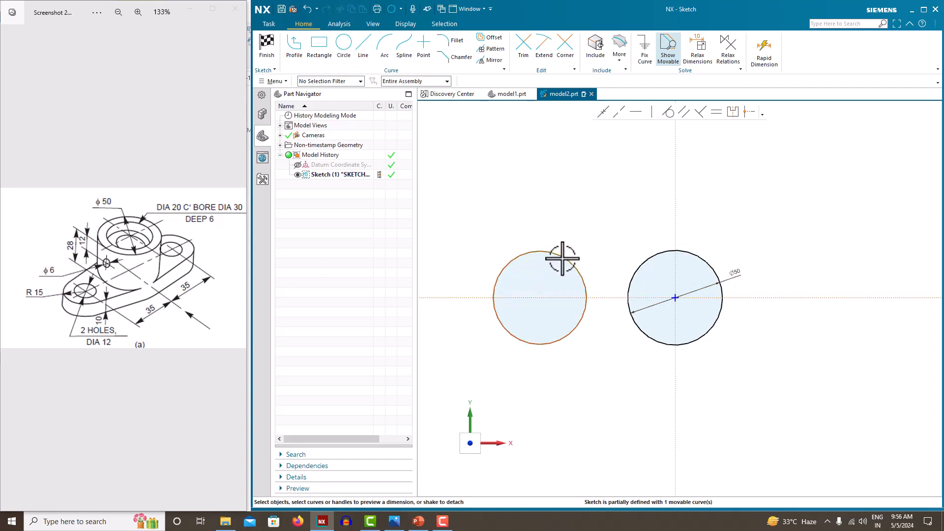
left_click(608, 269)
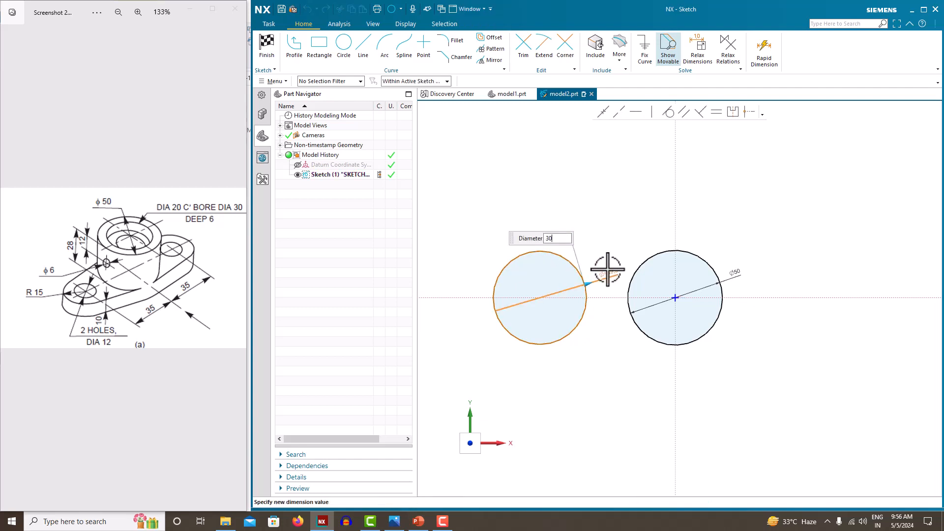
type("30")
key("Return")
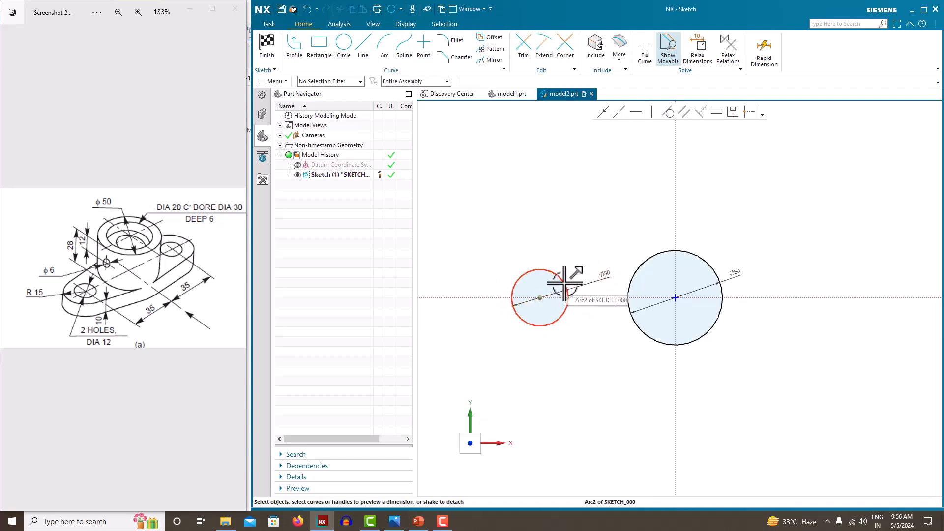
- Dimension the small circle's centre to the sketch's vertical axis with a distance of 35 mm
left_click(540, 298)
left_click(664, 232)
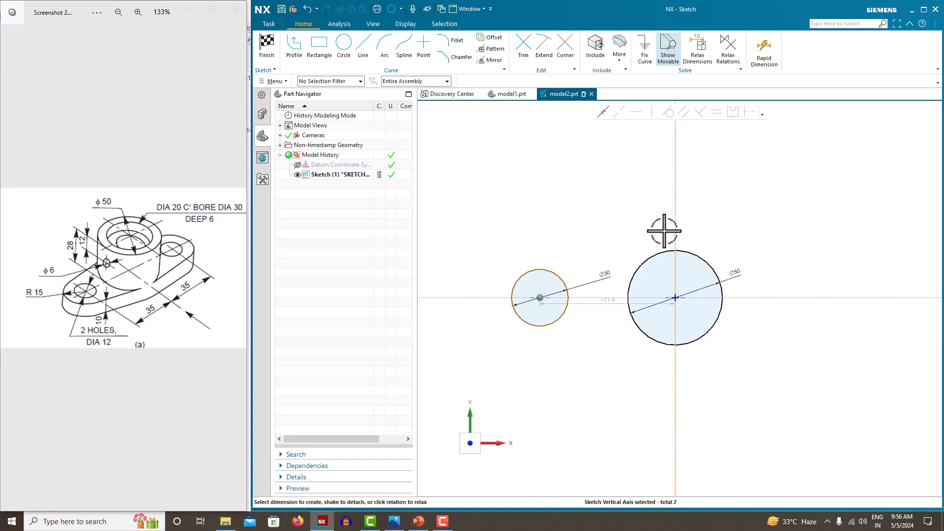
left_click(608, 302)
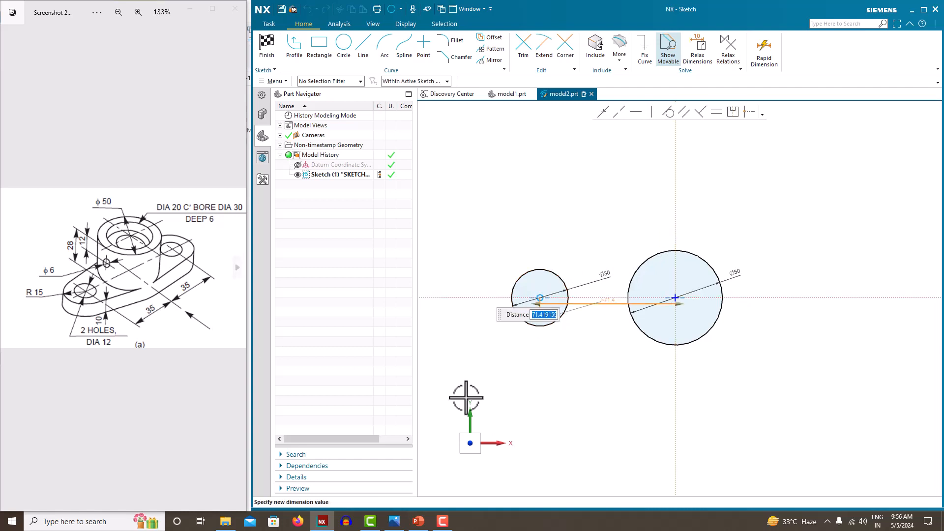
type("35")
key("Return")
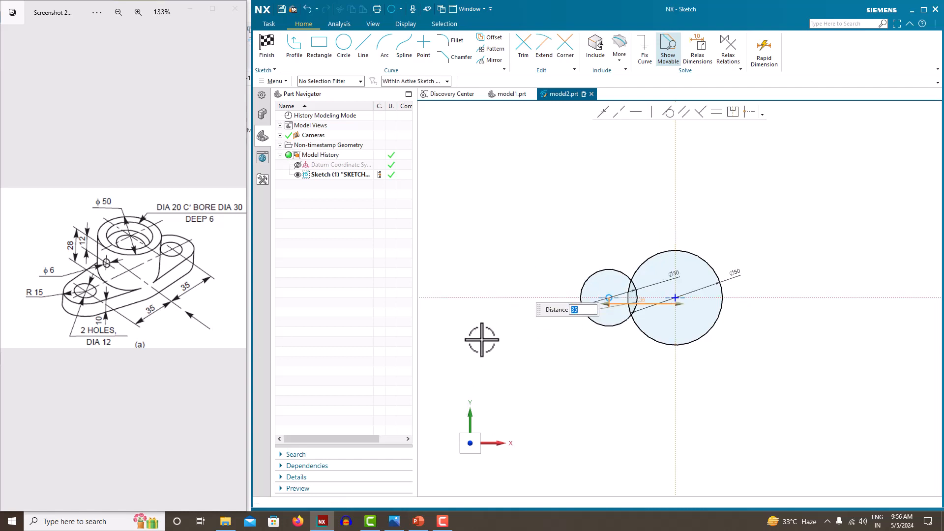
- Draw the upper line tangent to both the 30 mm and 50 mm circles with the Profile tool
left_click(294, 45)
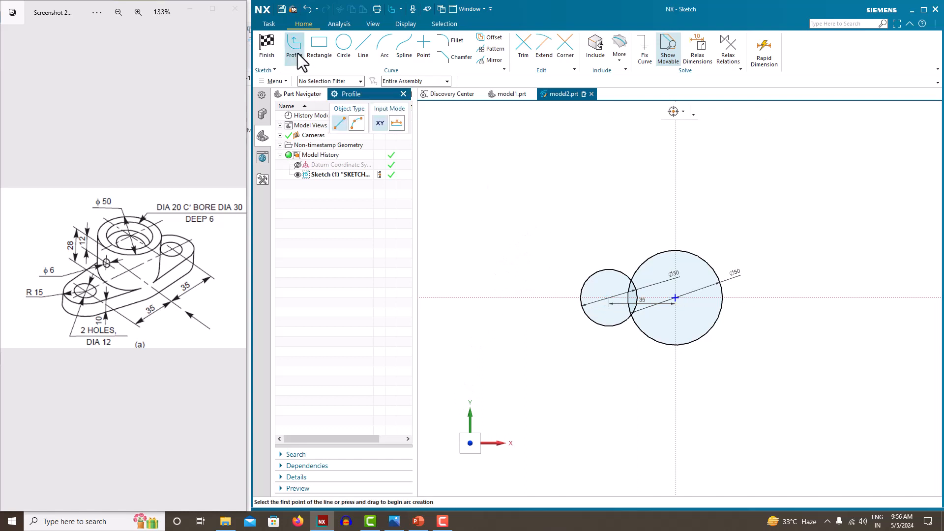
scroll(610, 270, "up", 3)
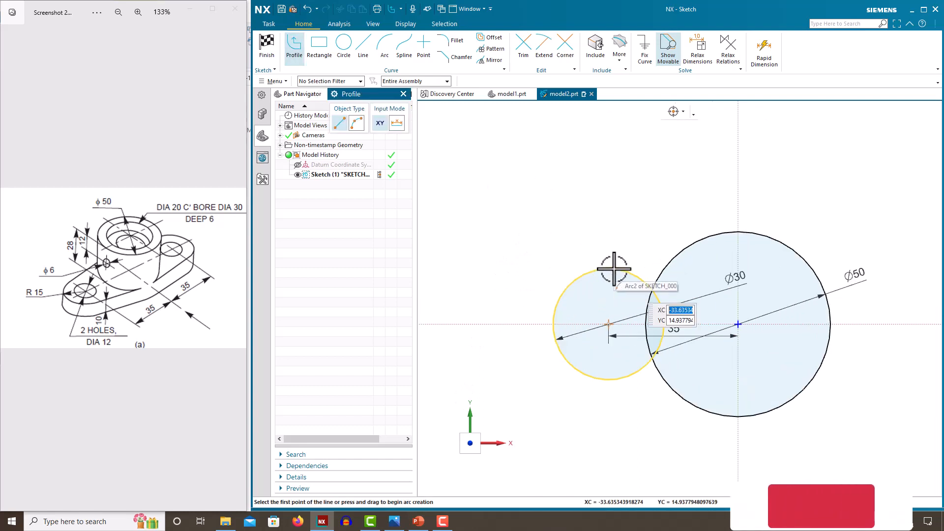
left_click(613, 269)
left_click(710, 234)
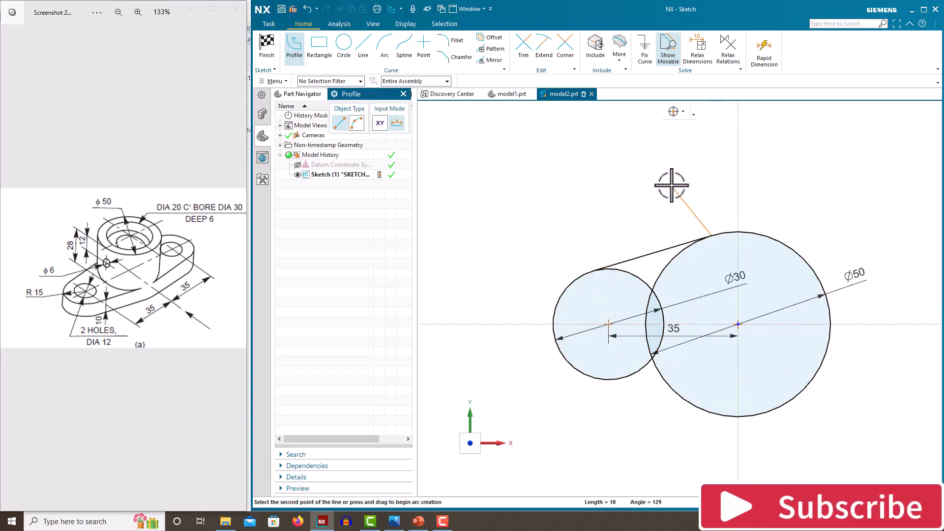
middle_click(672, 185)
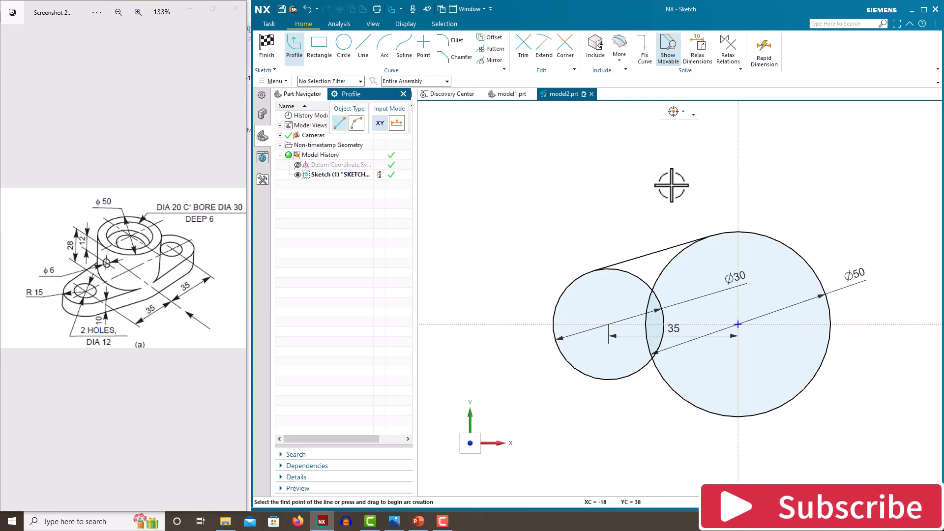
- Draw the matching lower line tangent to both circles and finish the Profile command
left_click(615, 381)
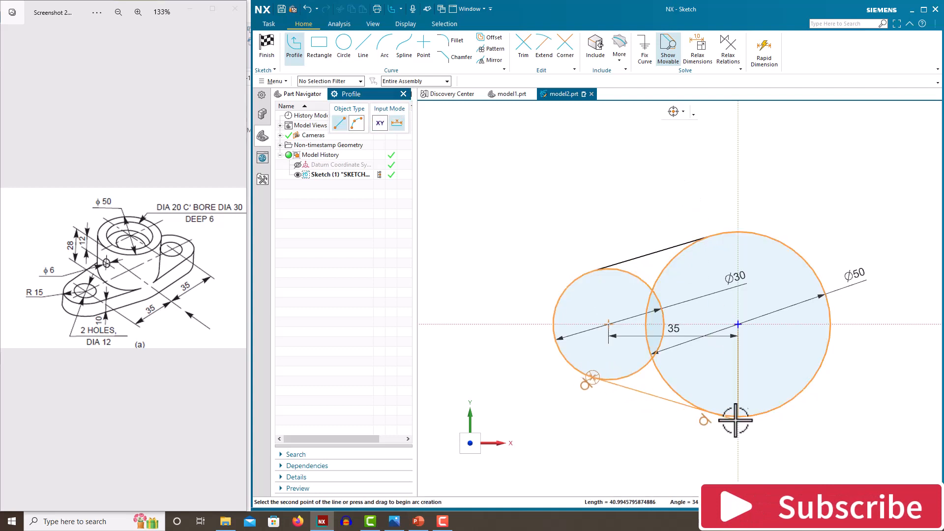
left_click(708, 410)
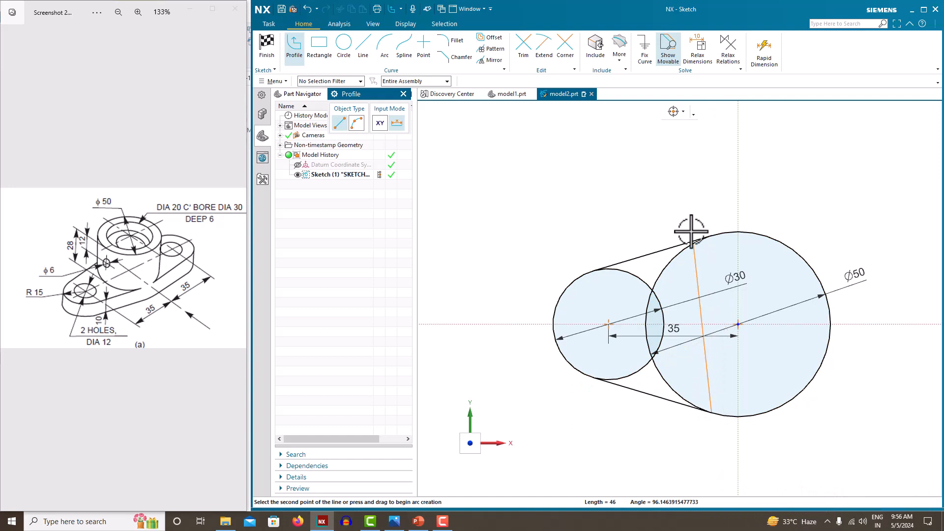
middle_click(678, 194)
middle_click(679, 194)
scroll(544, 233, "up", 1)
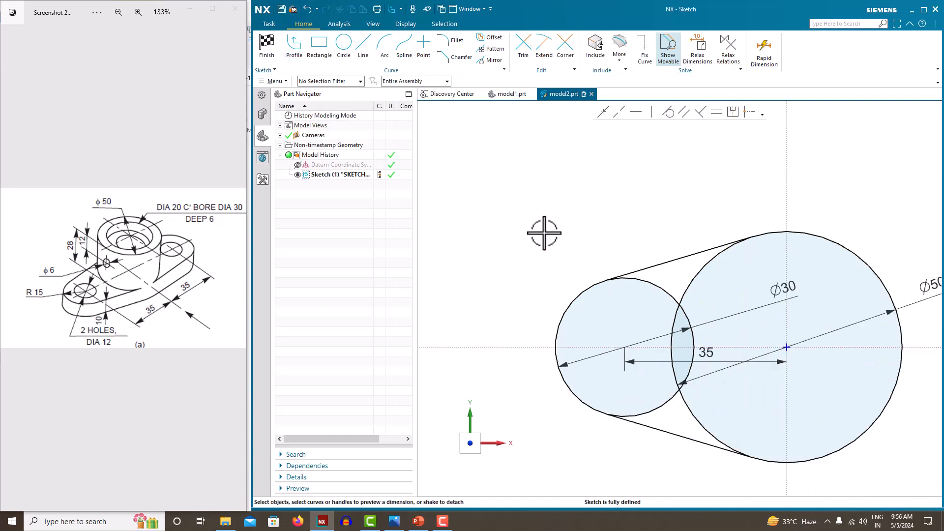
scroll(544, 231, "down", 4)
scroll(671, 313, "up", 3)
scroll(556, 359, "down", 1)
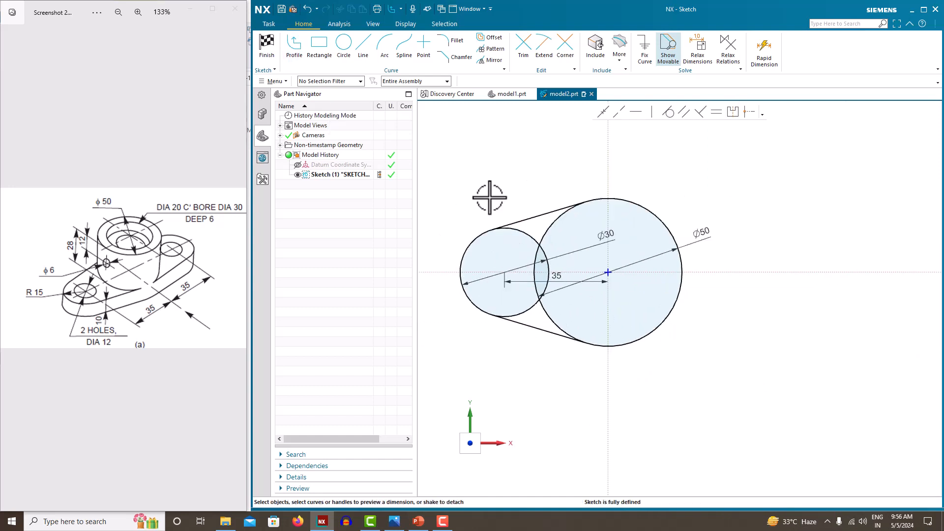
- Trim the inner arcs of the 50 mm and 30 mm circles between the two tangent lines
left_click(524, 47)
scroll(536, 259, "up", 1)
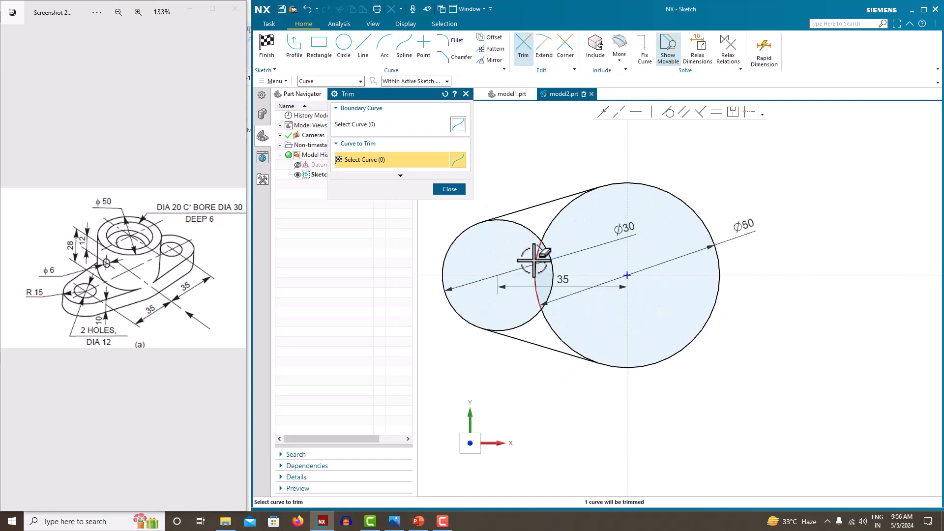
left_click(534, 259)
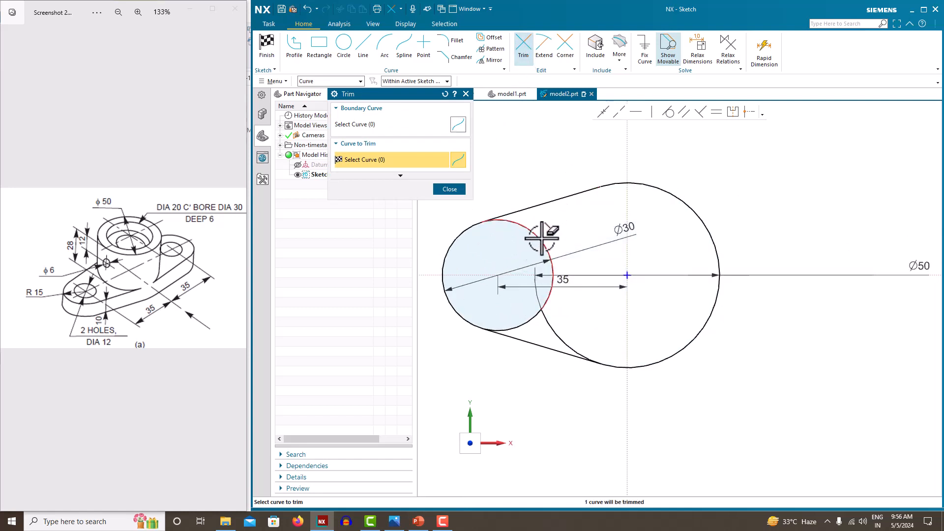
left_click(529, 319)
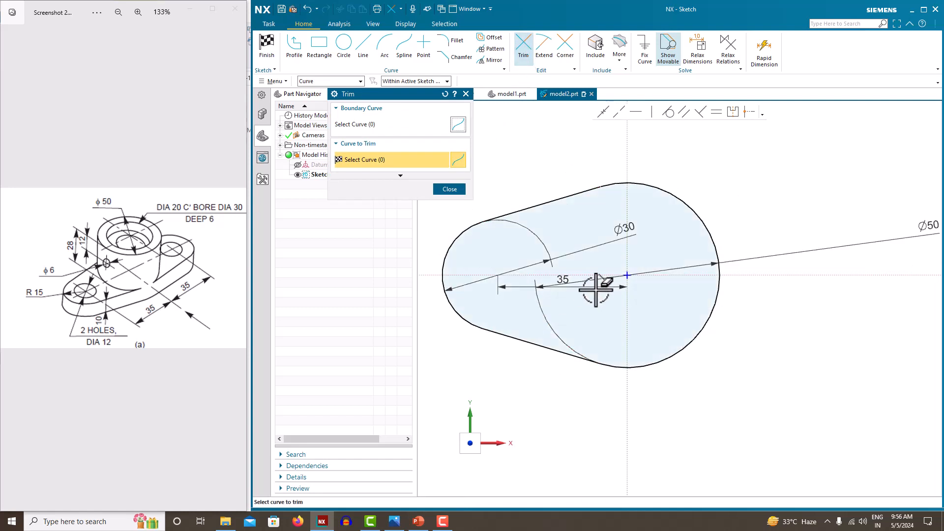
left_click(459, 191)
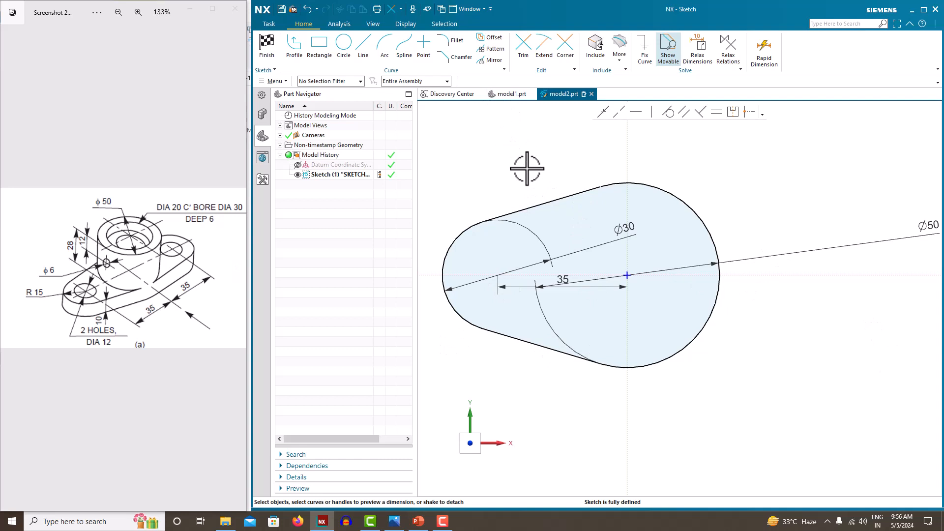
- Mirror the two tangent lines and the small end arc about the sketch's vertical axis
left_click(524, 204)
left_click(453, 247)
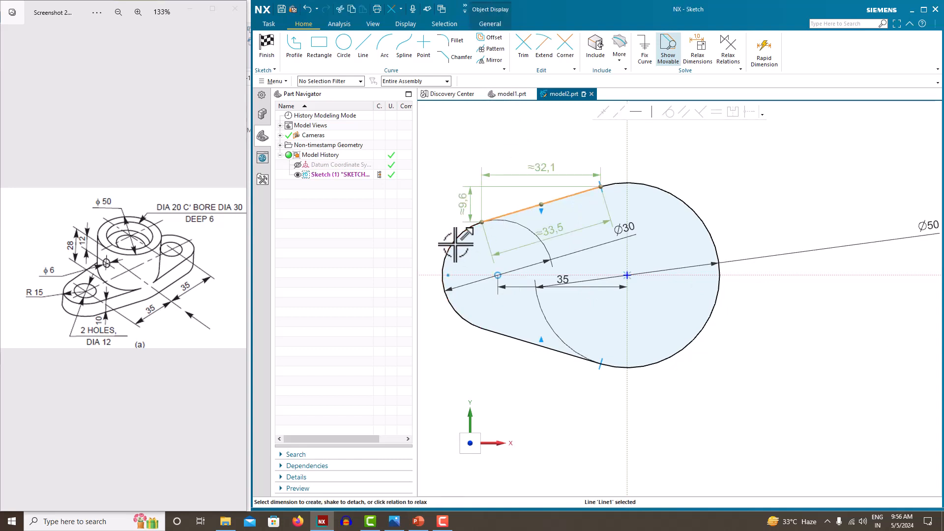
left_click(516, 339)
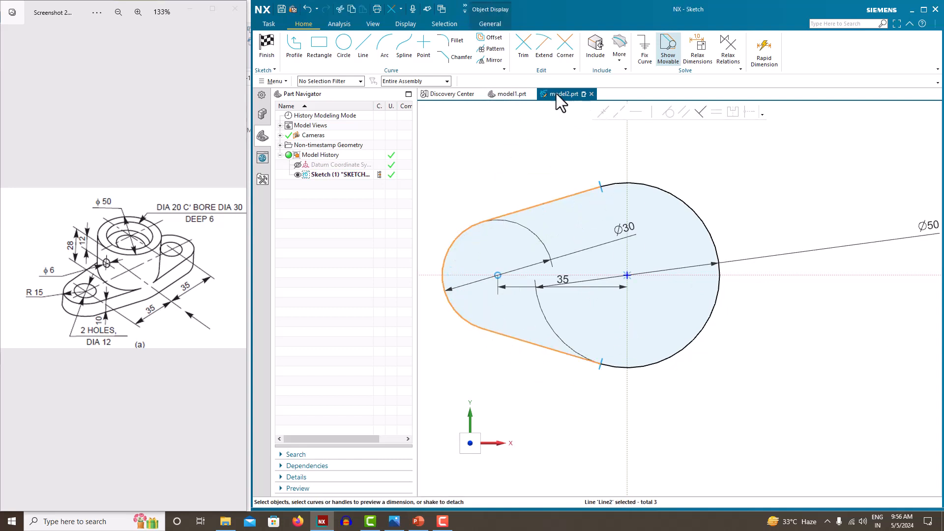
left_click(493, 61)
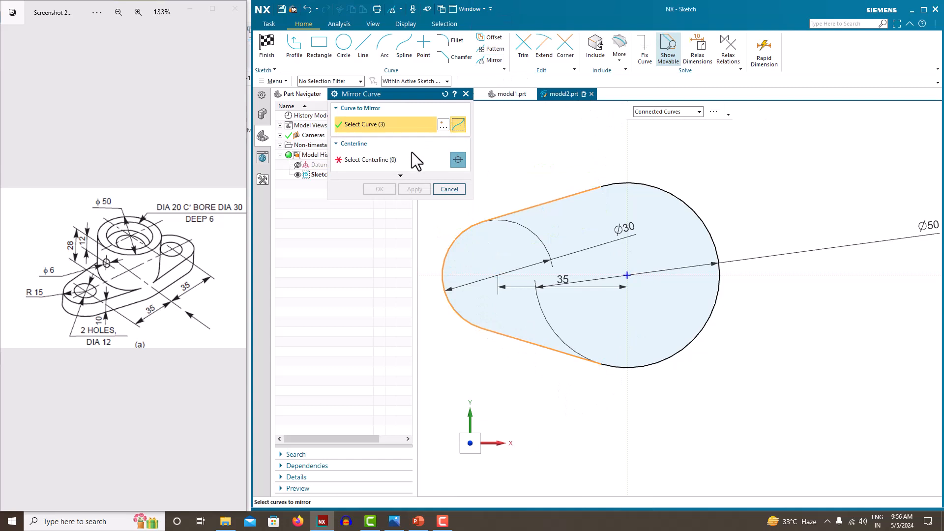
left_click(627, 152)
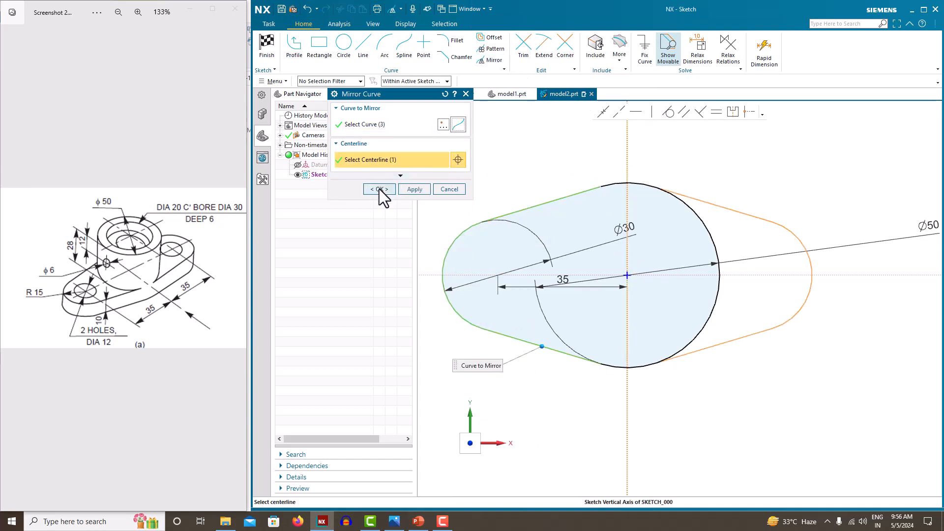
left_click(379, 188)
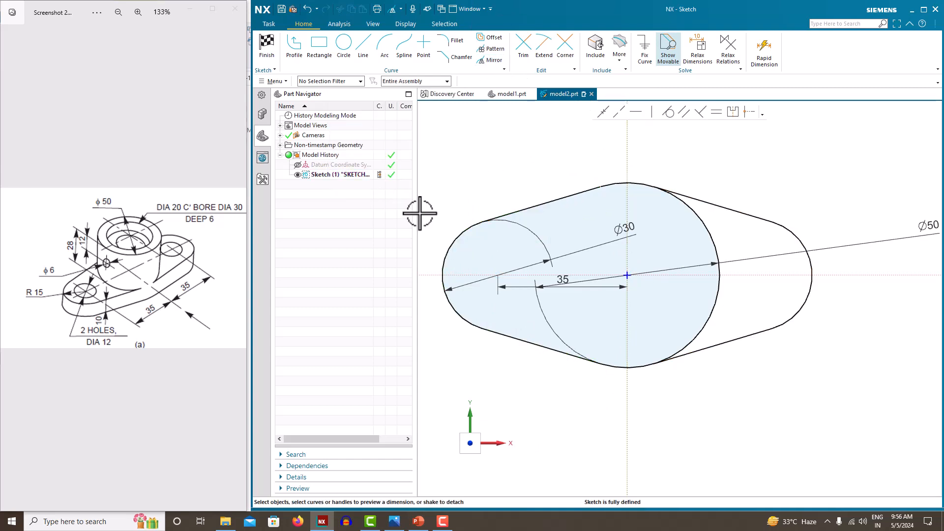
- Trim the 50 mm circle's arc between the mirrored tangent lines and finish the base sketch
left_click(521, 58)
left_click(706, 236)
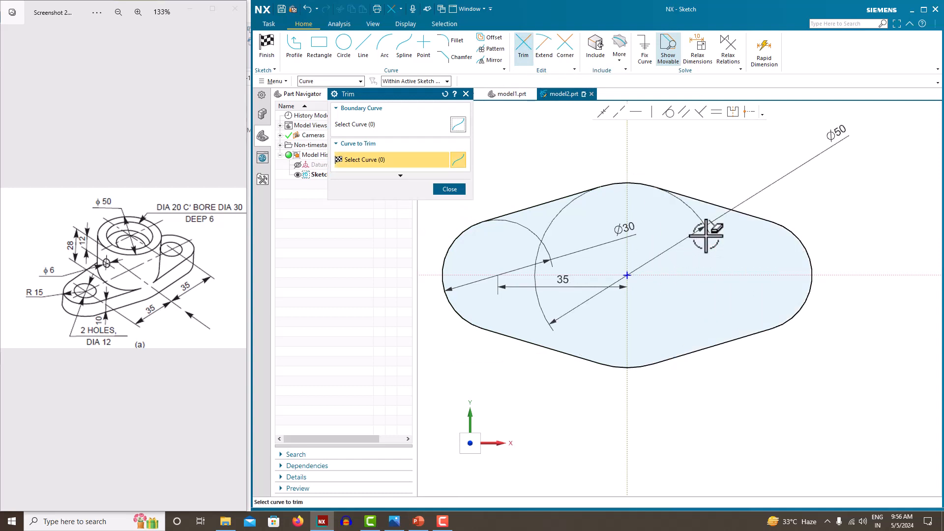
left_click(448, 190)
scroll(635, 204, "down", 2)
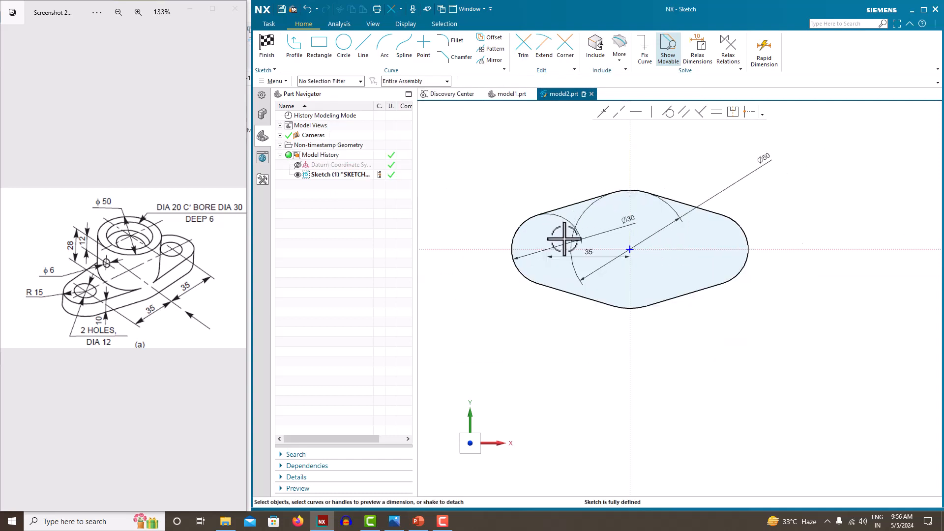
right_click(531, 158)
left_click(527, 168)
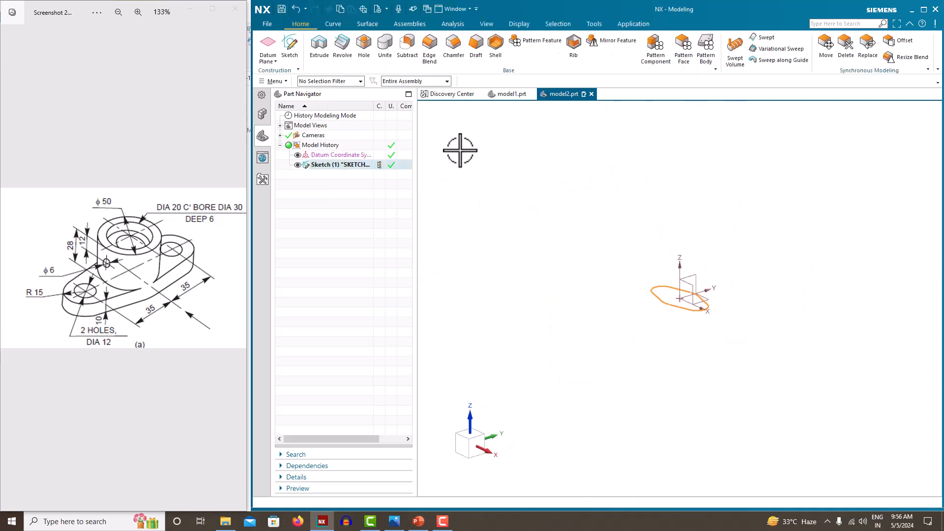
- Extrude the base profile with a symmetric value of 10 mm and hide its sketch
left_click(319, 46)
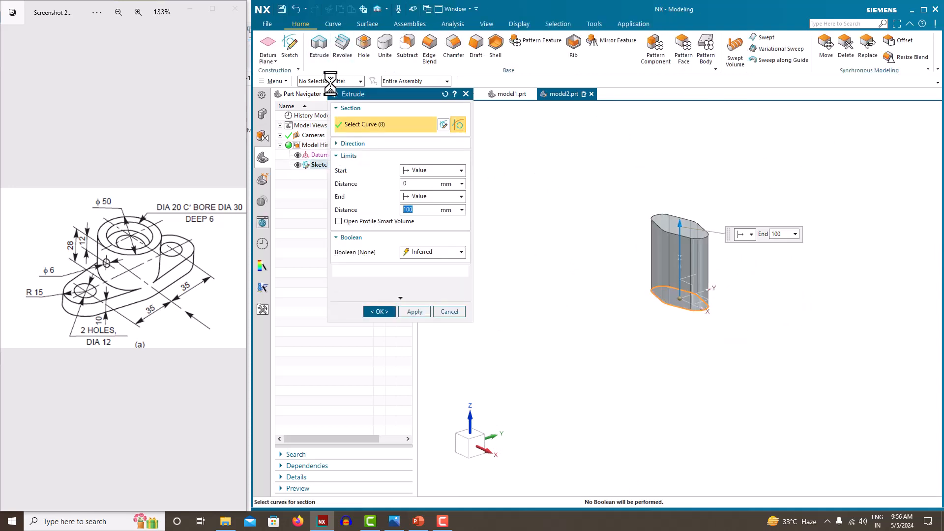
left_click(422, 195)
left_click(420, 227)
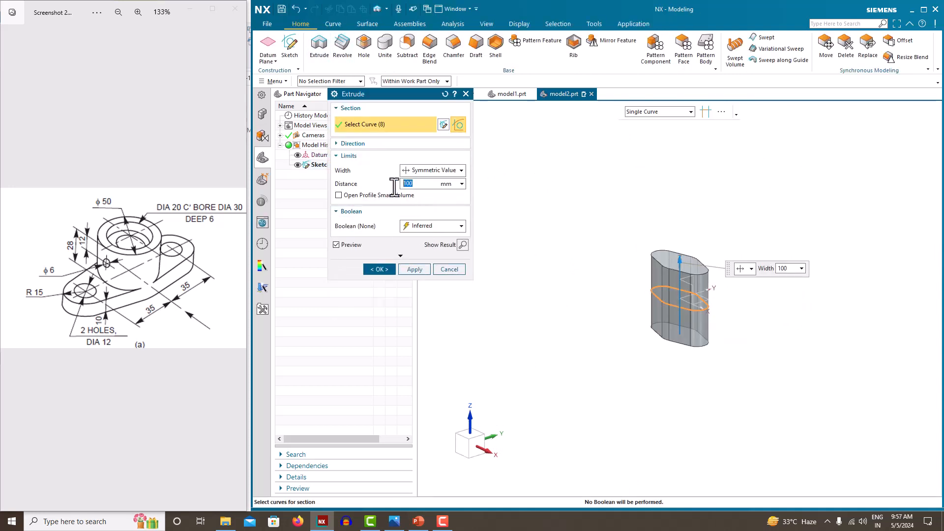
key("Return")
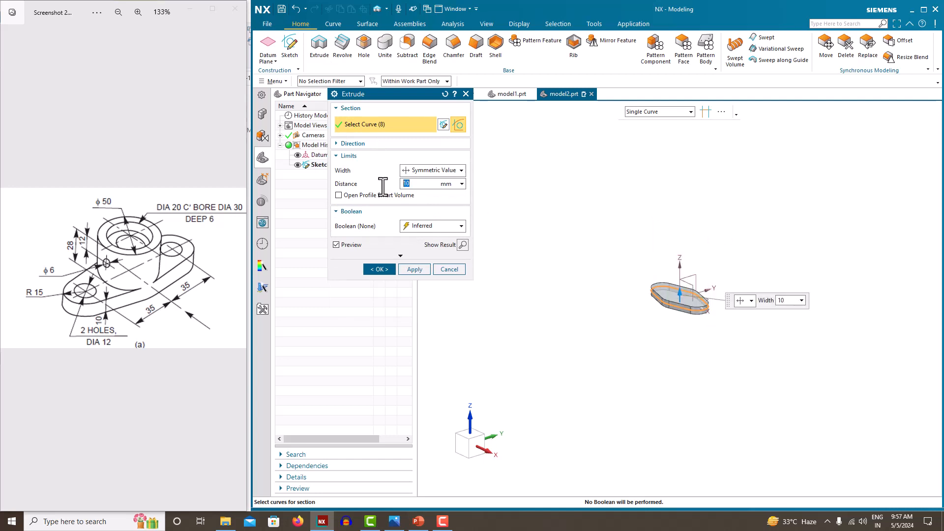
left_click(379, 270)
scroll(619, 288, "down", 2)
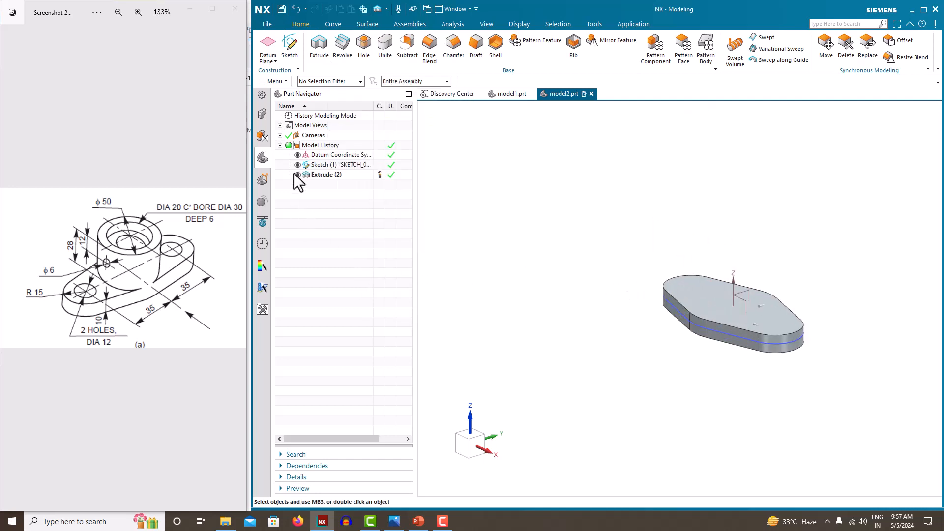
mouse_move(471, 239)
middle_mouse_down()
mouse_move(628, 320)
mouse_move(605, 315)
middle_mouse_up()
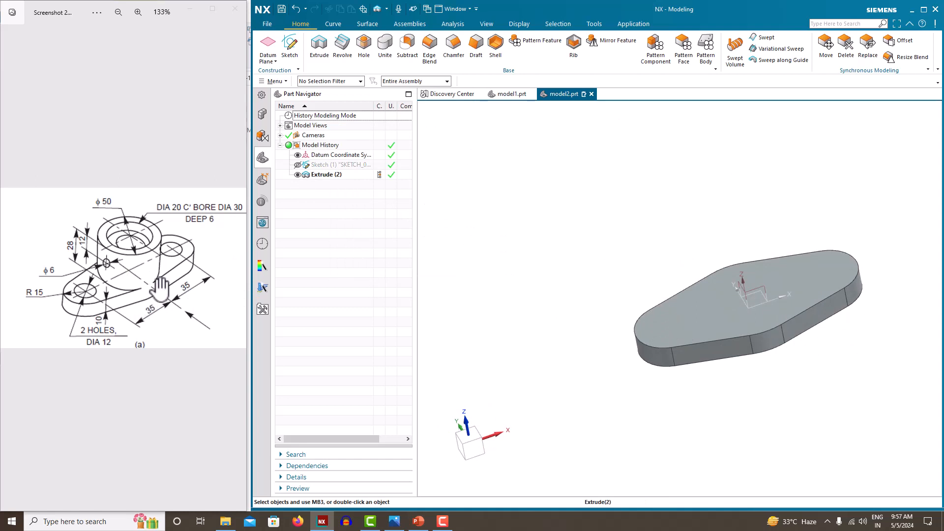
- Create a new sketch on the top face of the base flange
left_click(291, 50)
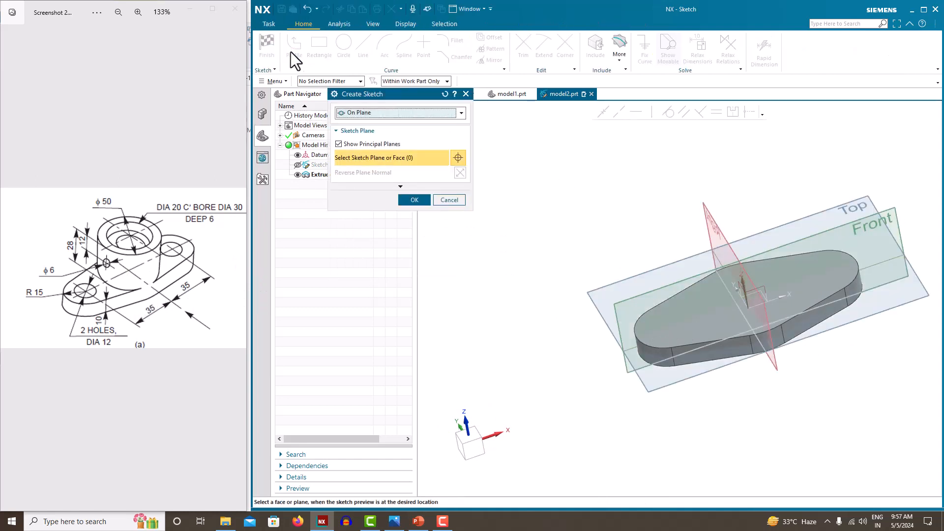
left_click(820, 283)
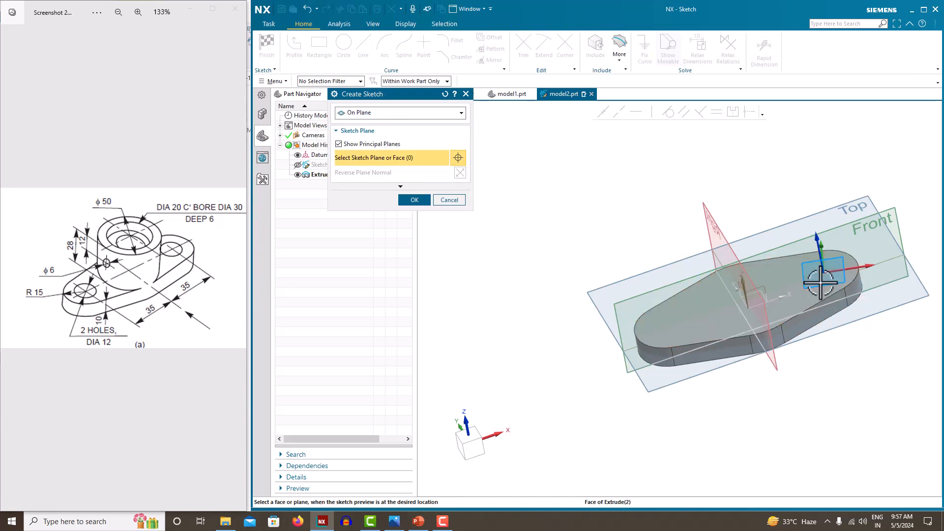
left_click(424, 199)
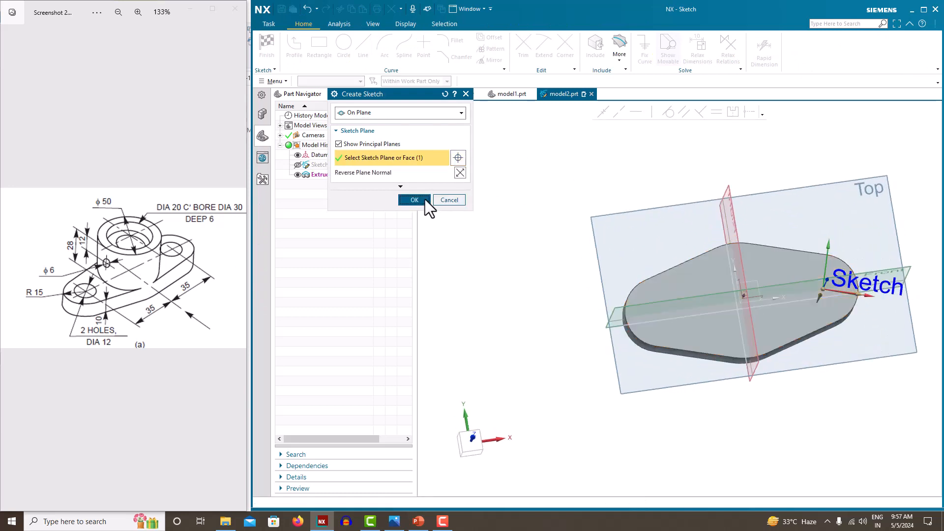
- Draw a circle centred on the datum origin out to the flange's straight edge, about 50 mm in diameter, and finish the sketch
left_click(344, 54)
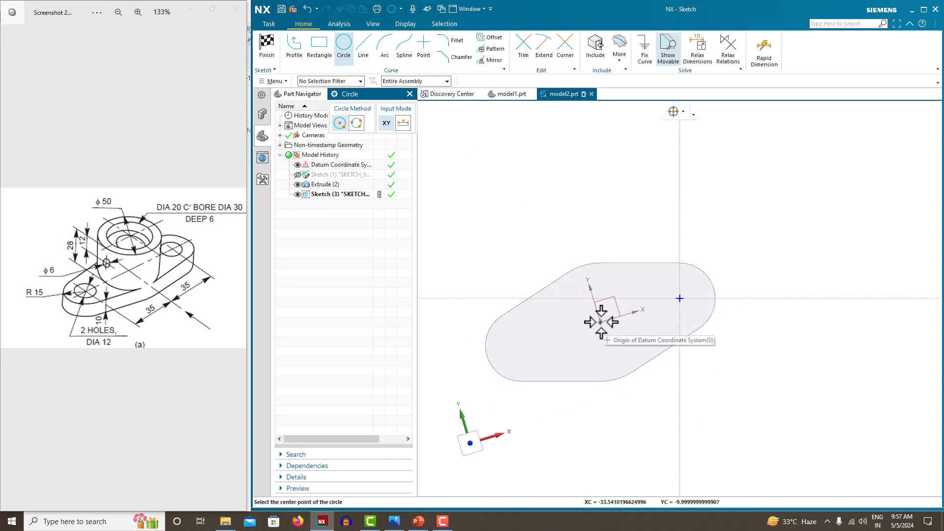
scroll(600, 322, "up", 1)
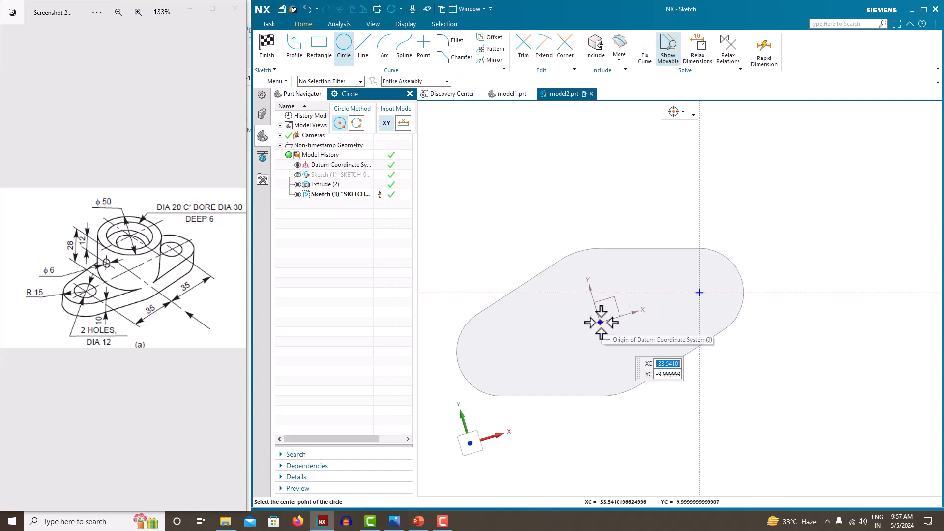
left_click(600, 322)
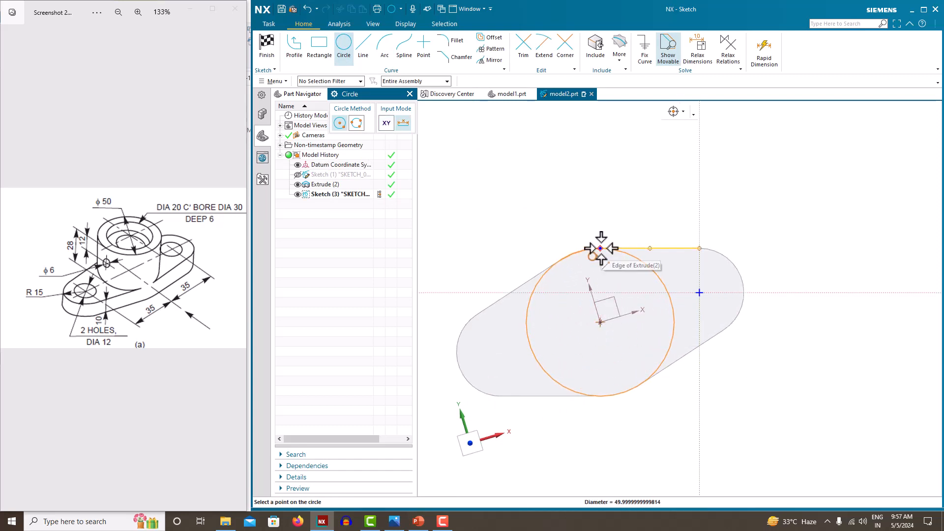
left_click(601, 248)
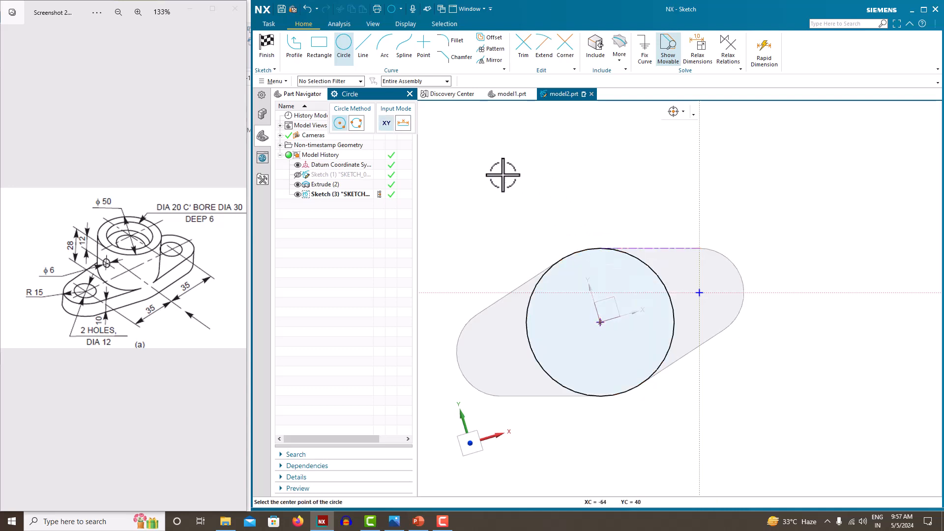
left_click(410, 94)
right_click(502, 176)
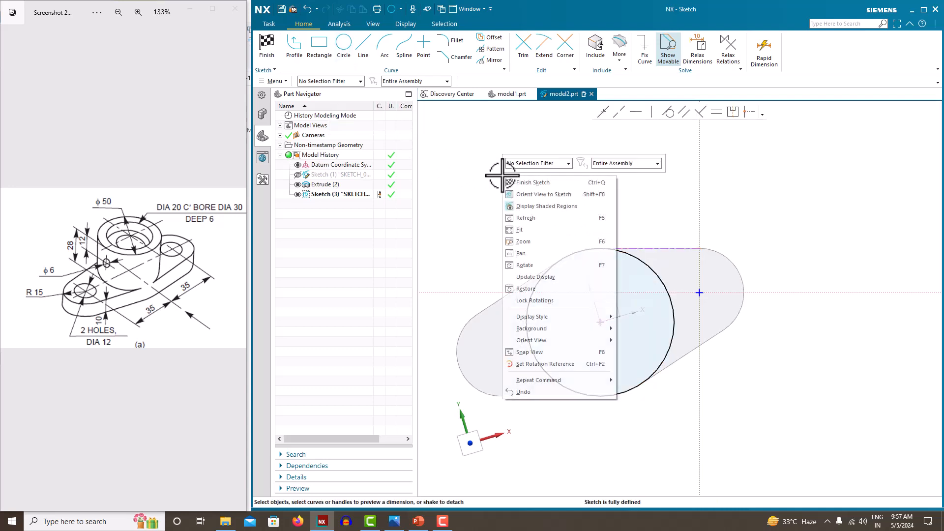
left_click(513, 181)
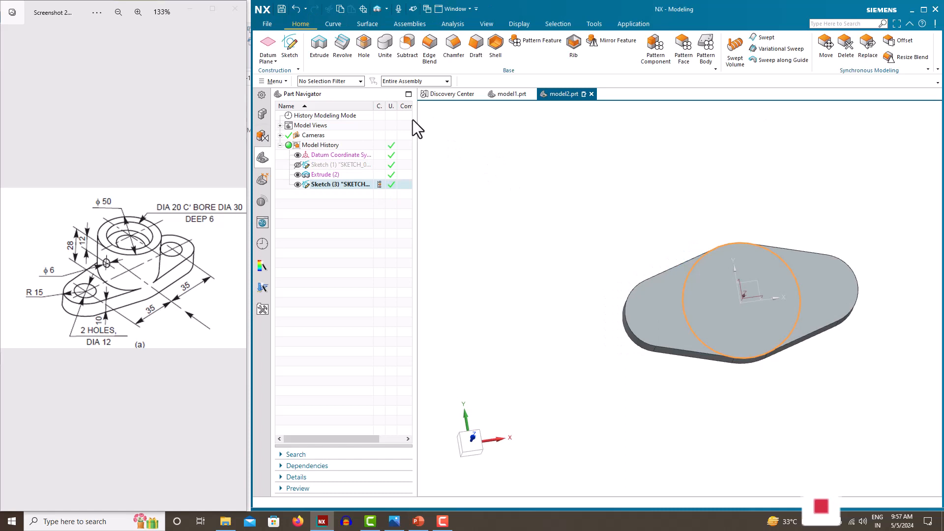
- Extrude the circle 28 mm upward, united with the base, and hide its sketch
left_click(320, 46)
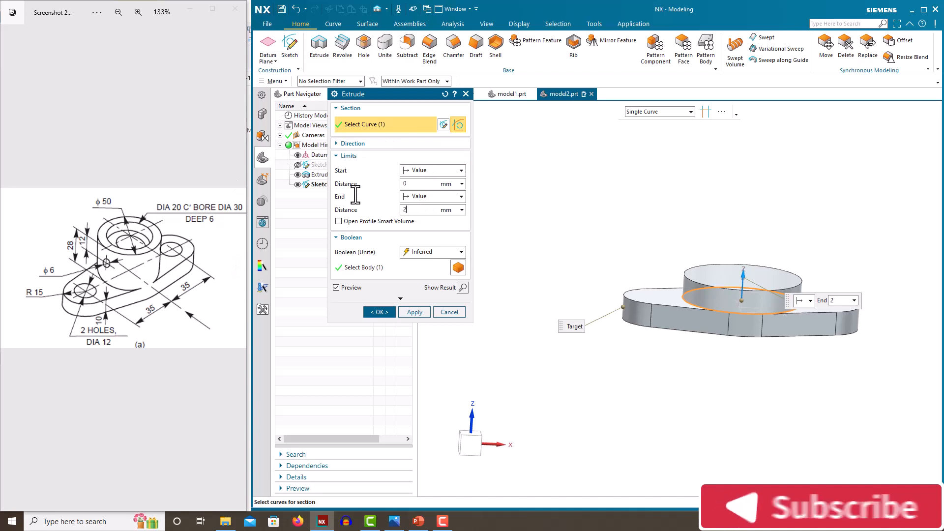
type("28")
left_click(388, 314)
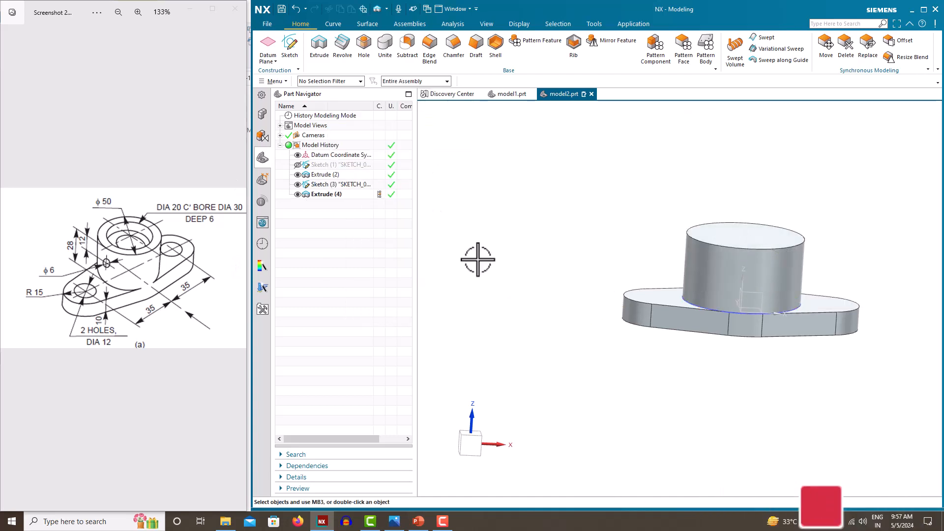
middle_click_drag(507, 273, 527, 274)
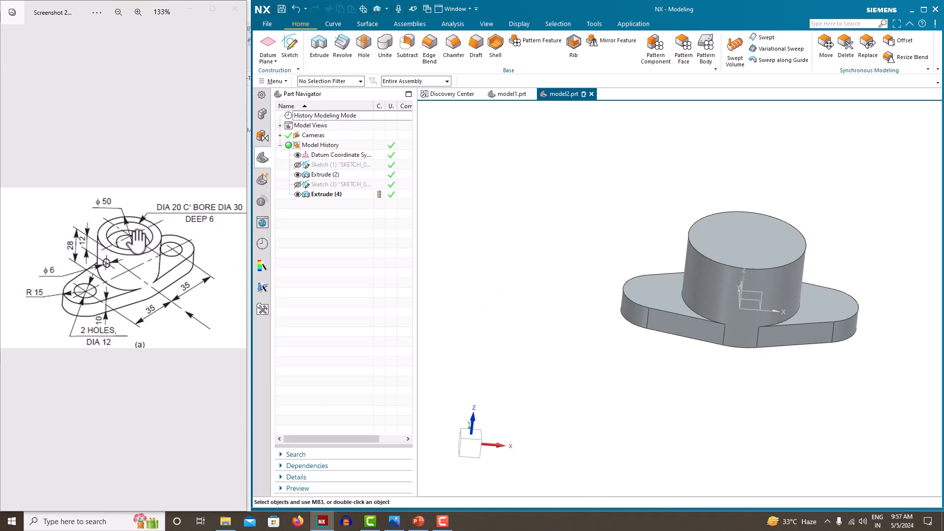
- Check the counterbore callout in the reference drawing and create a new sketch on the top face of the cylindrical boss
left_click_drag(138, 238, 85, 242)
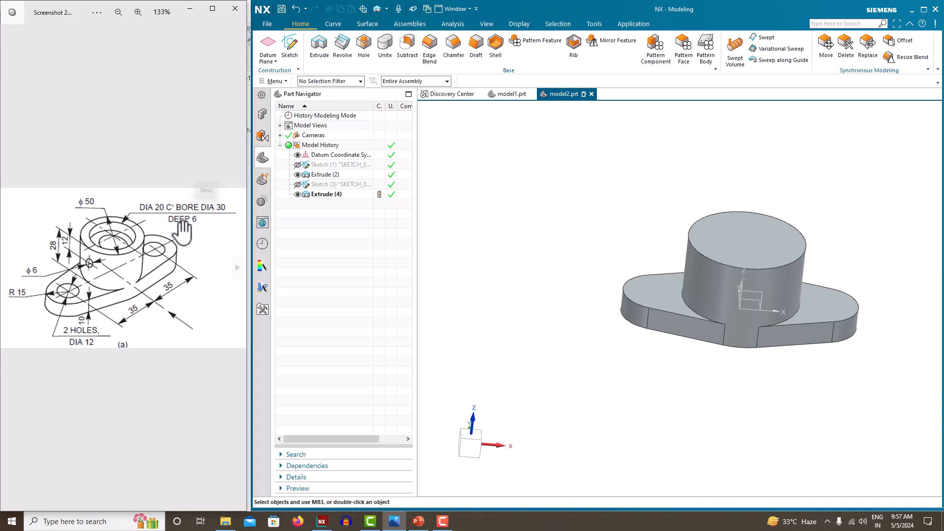
left_click(289, 51)
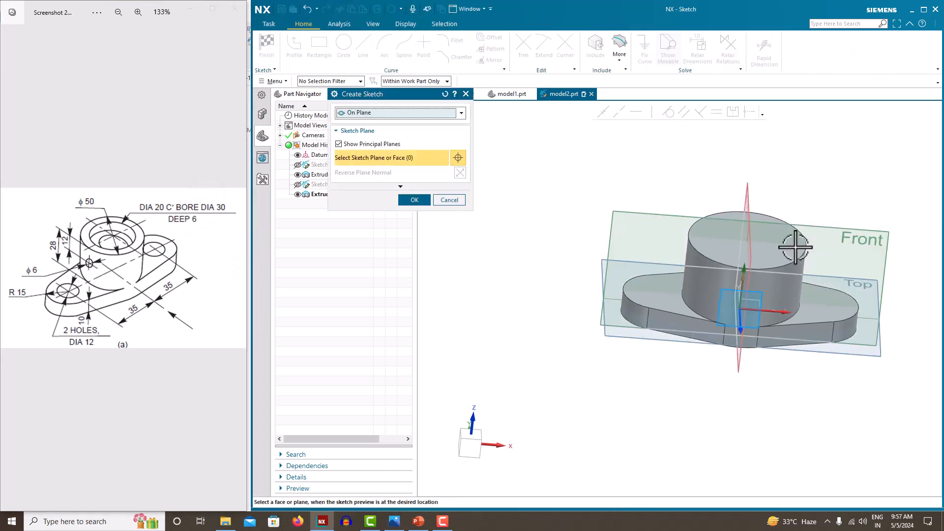
left_click(777, 243)
left_click(421, 199)
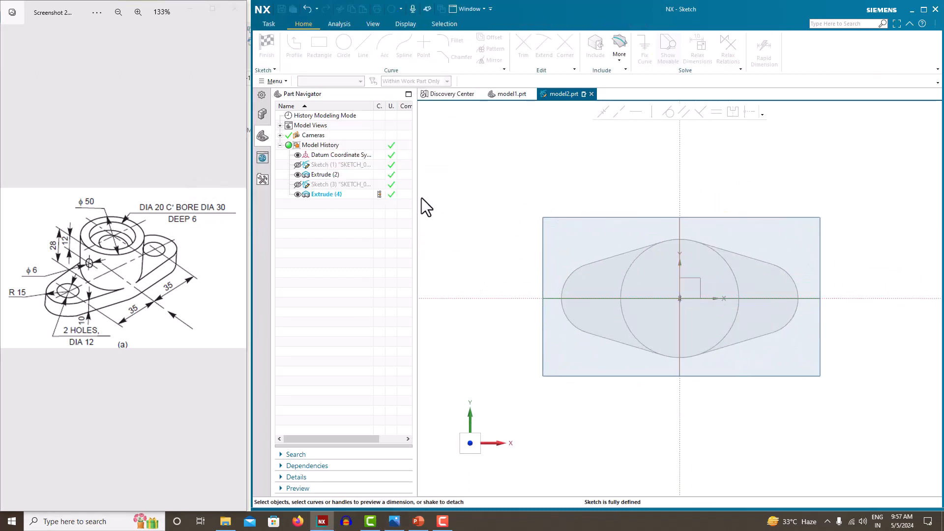
- Draw a circle about 29.5 mm in diameter centred on the sketch origin, inside the boss outline
left_click(343, 49)
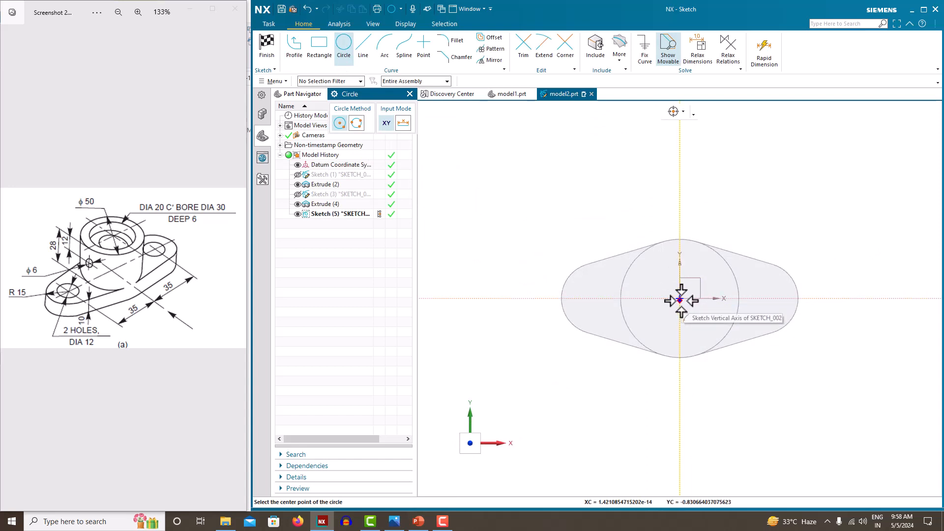
scroll(681, 298, "up", 4)
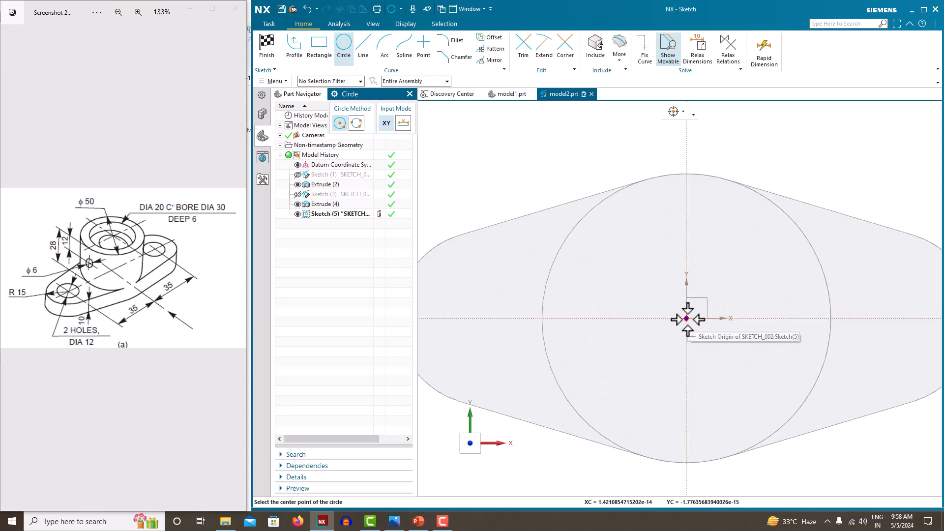
left_click(418, 89)
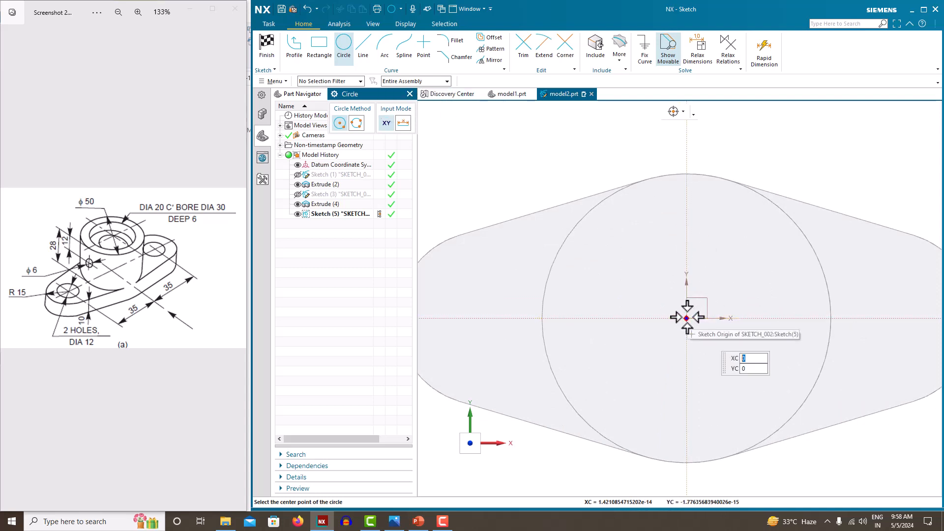
left_click(687, 318)
left_click(660, 235)
key("Escape")
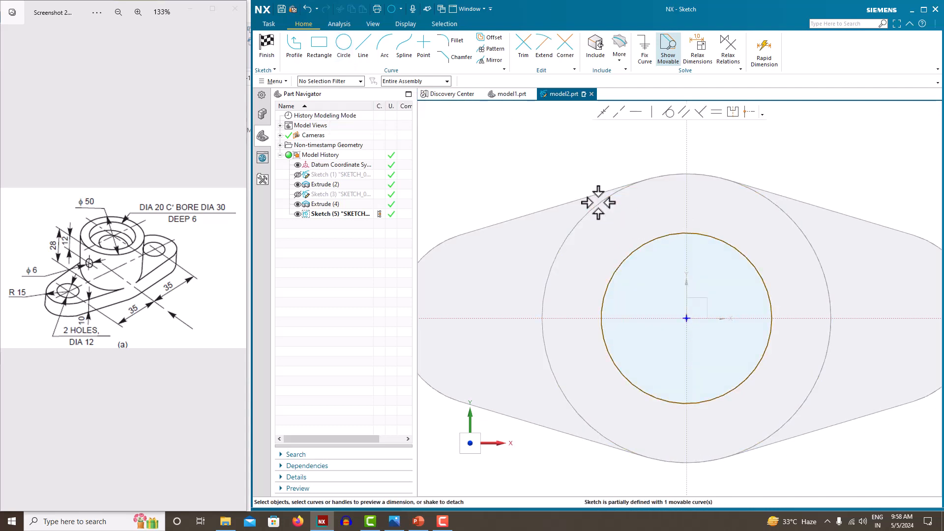
- Set the inner circle's diameter to 30 mm and accept scaling the entire sketch
left_click(641, 242)
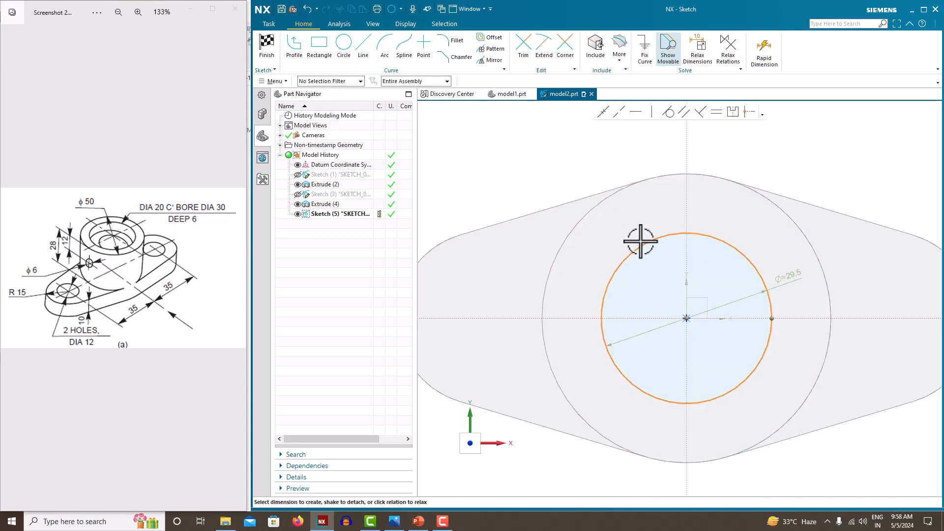
left_click(799, 279)
type("30")
key("Return")
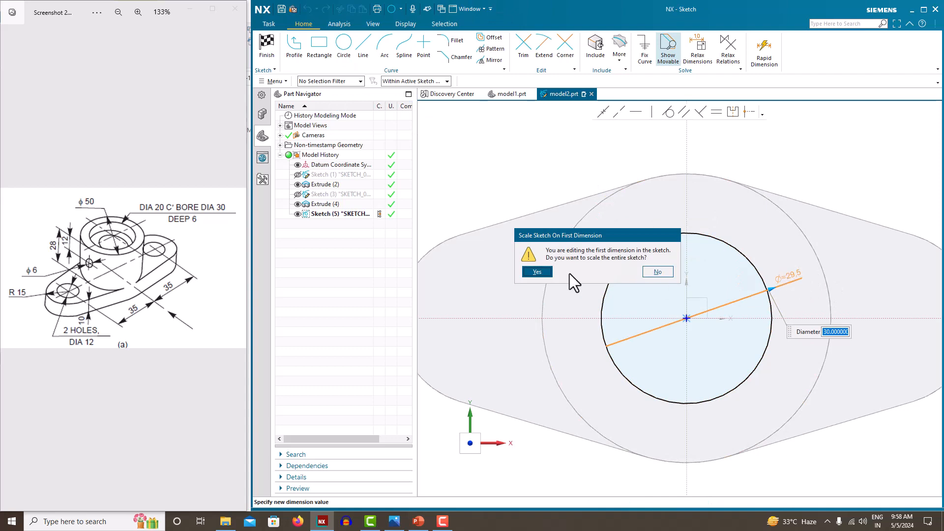
left_click(544, 271)
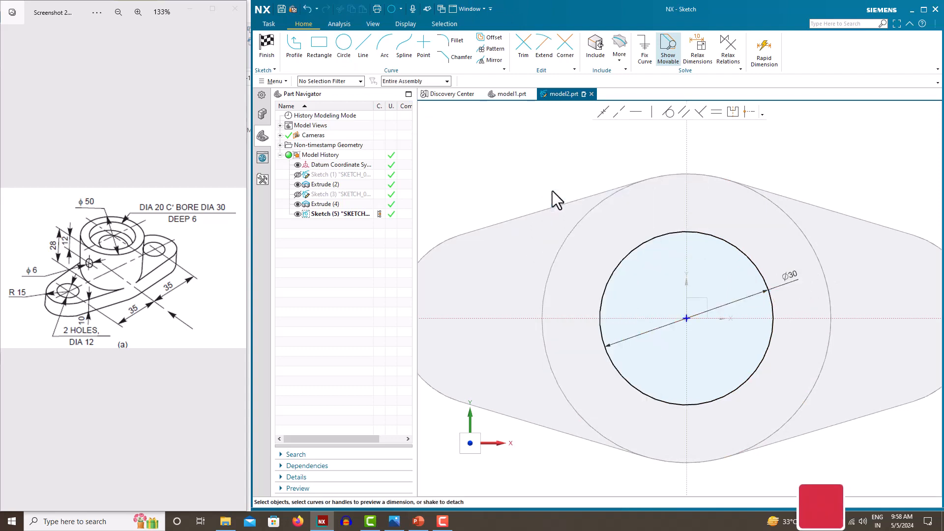
- Finish the sketch, extrude the 30 mm circle 6 mm down into the boss as a subtraction, and hide its sketch
key("ctrl+q")
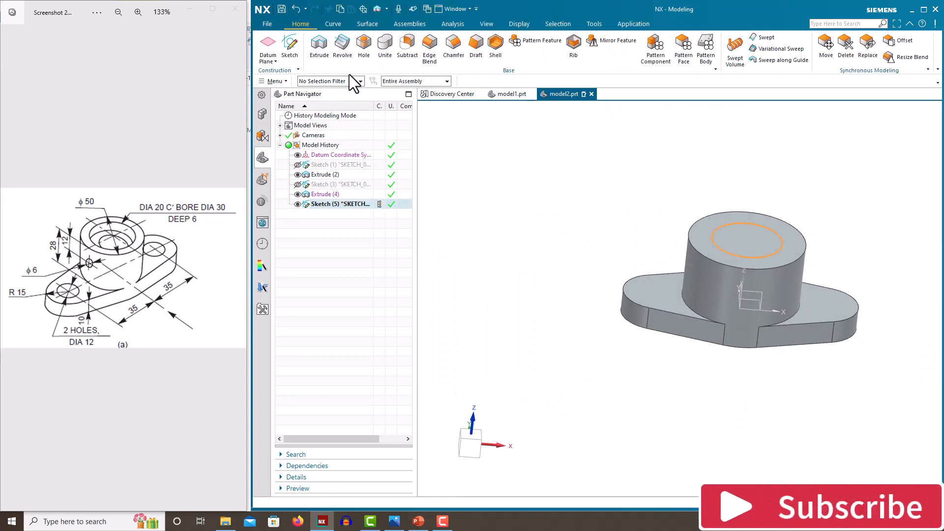
left_click(319, 45)
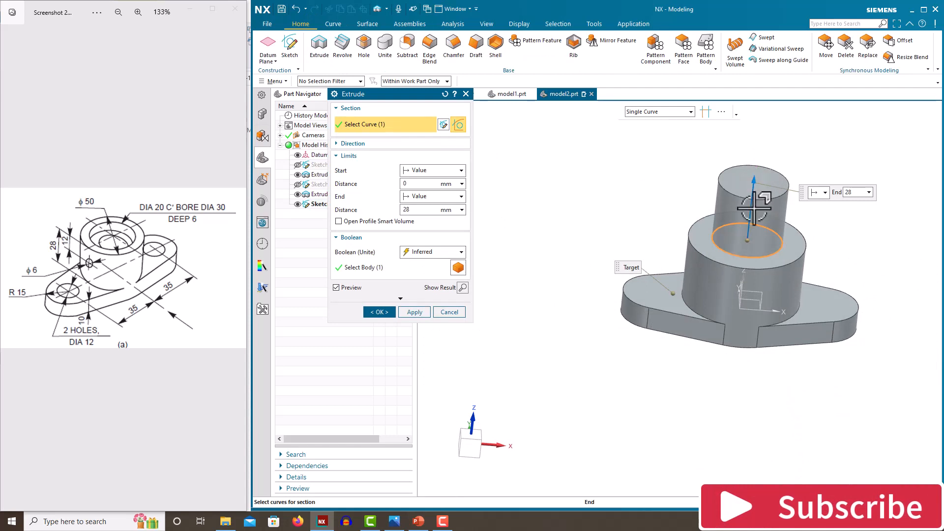
left_click_drag(755, 207, 747, 265)
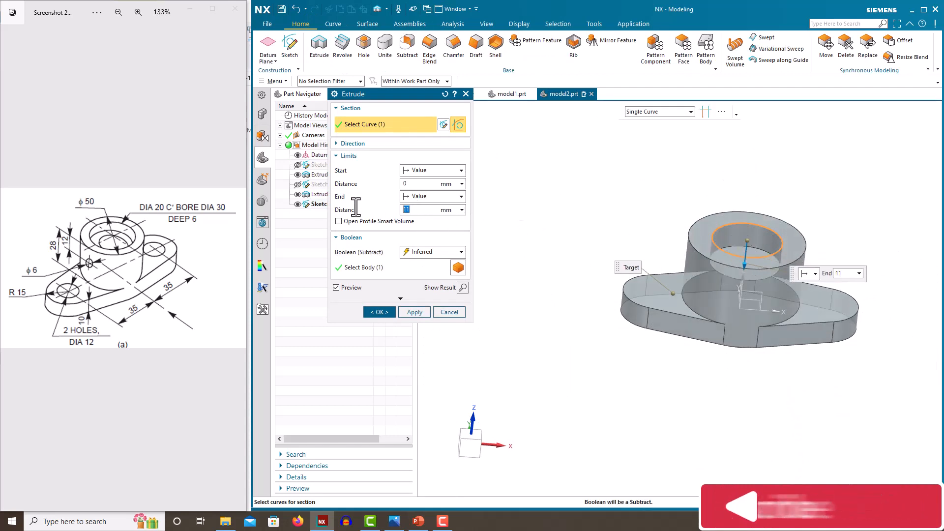
key("BackSpace")
key("BackSpace")
type("6")
key("Return")
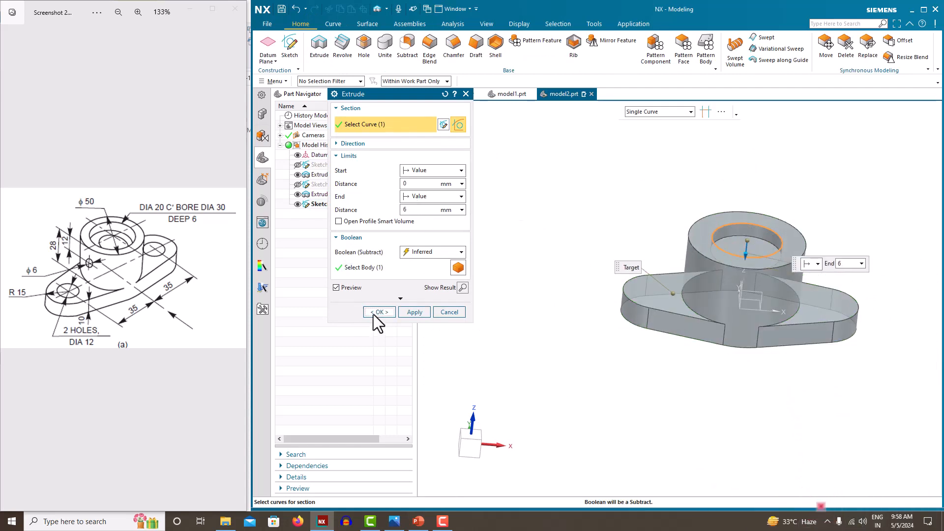
left_click(375, 313)
left_click(296, 205)
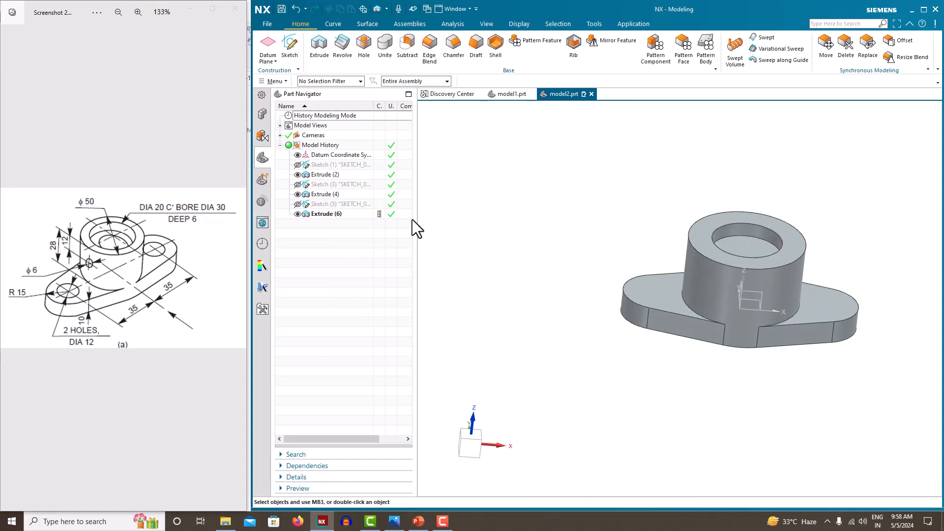
- Create a new sketch on the flat floor of the counterbore
middle_click_drag(541, 207, 516, 238)
left_click(285, 49)
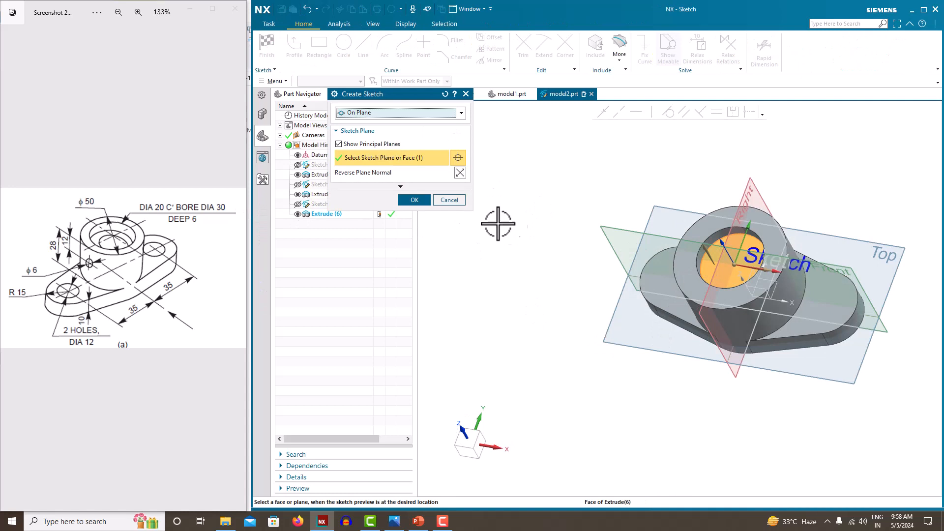
left_click(421, 204)
- Draw a circle about 22.5 mm in diameter centred on the sketch origin, inside the counterbore outline
left_click(343, 45)
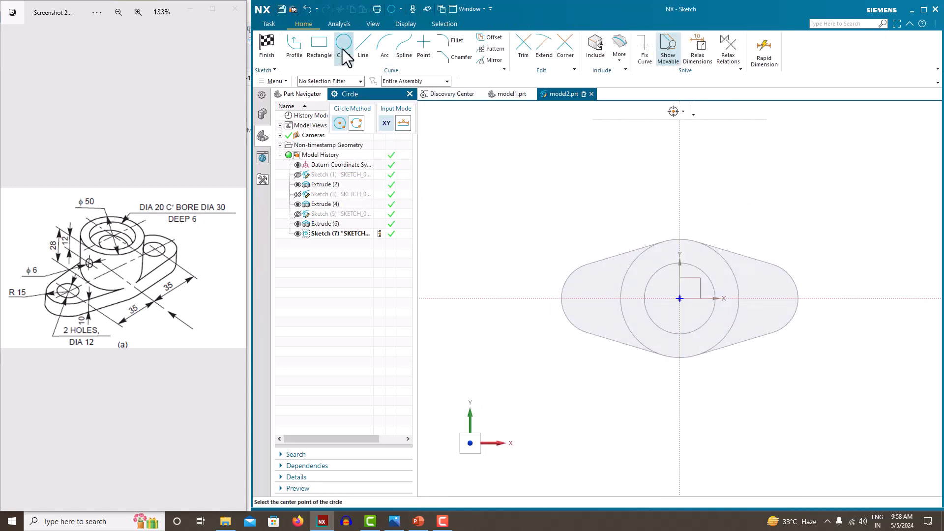
left_click(680, 298)
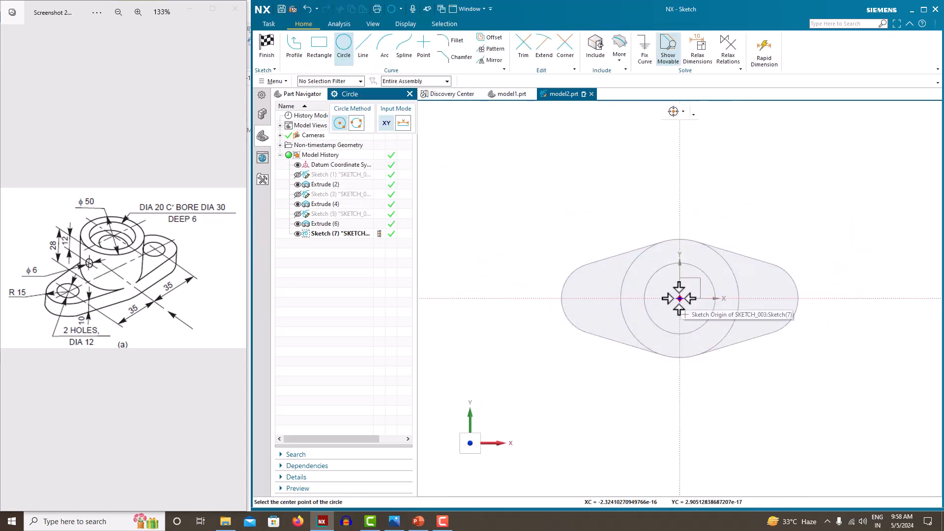
left_click(680, 298)
left_click(667, 276)
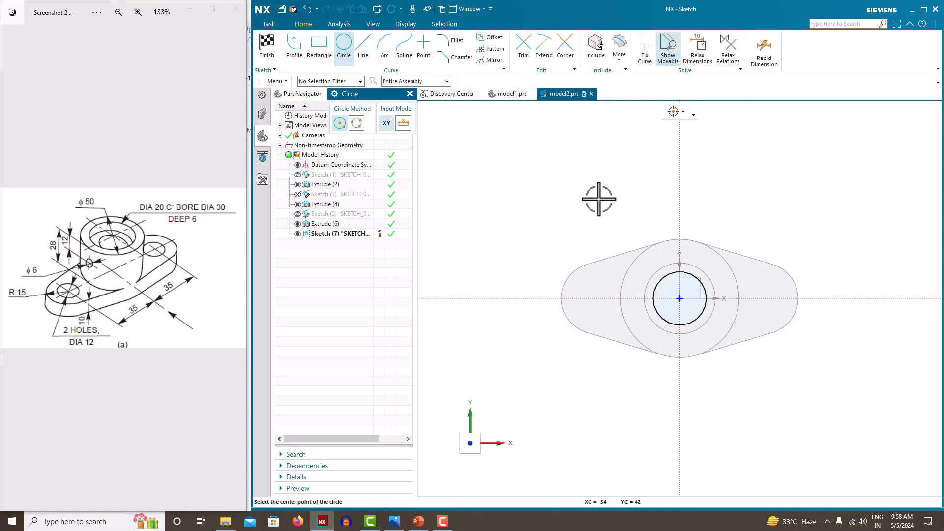
key("Escape")
- Set the new circle's diameter to 20 mm and accept scaling the entire sketch
left_click(699, 276)
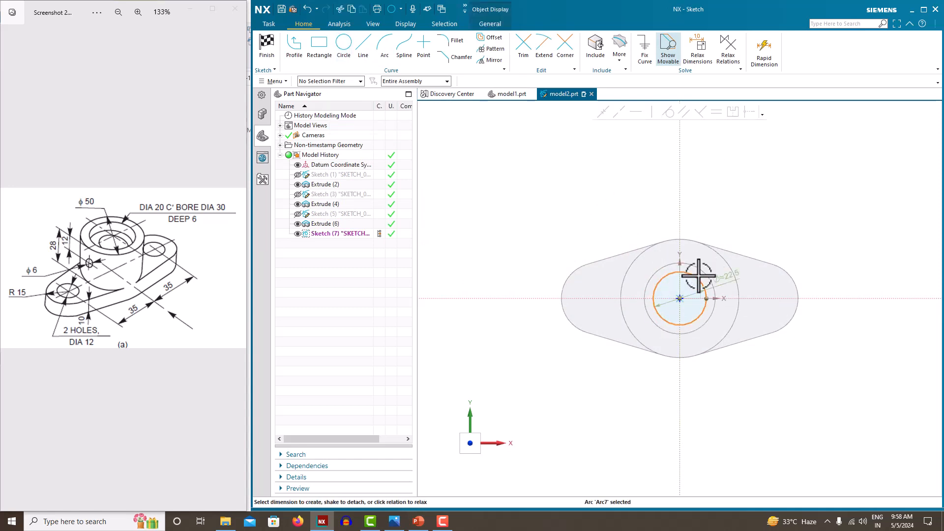
left_click(734, 281)
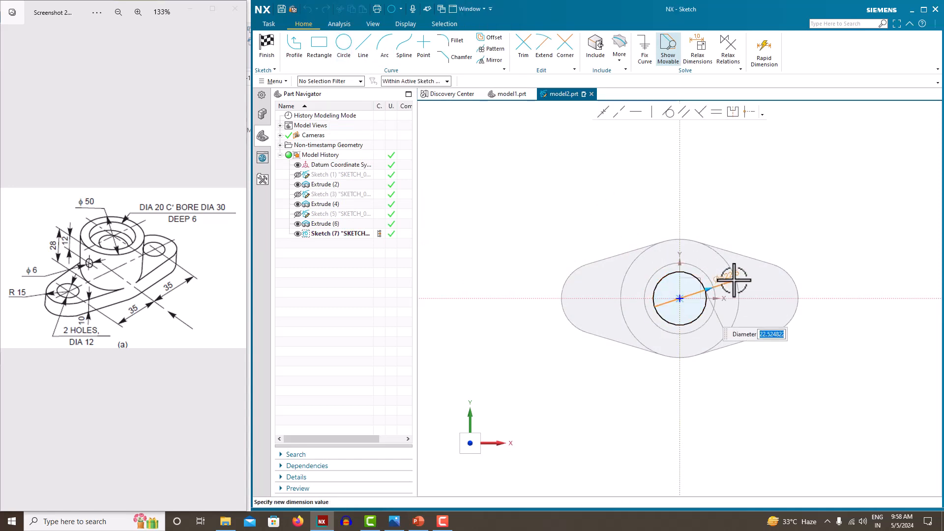
type("20")
key("Return")
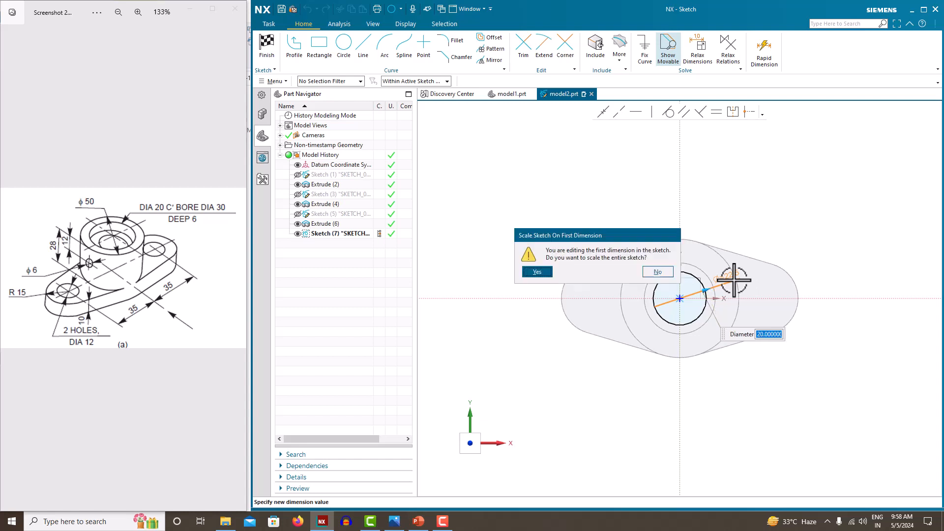
left_click(551, 271)
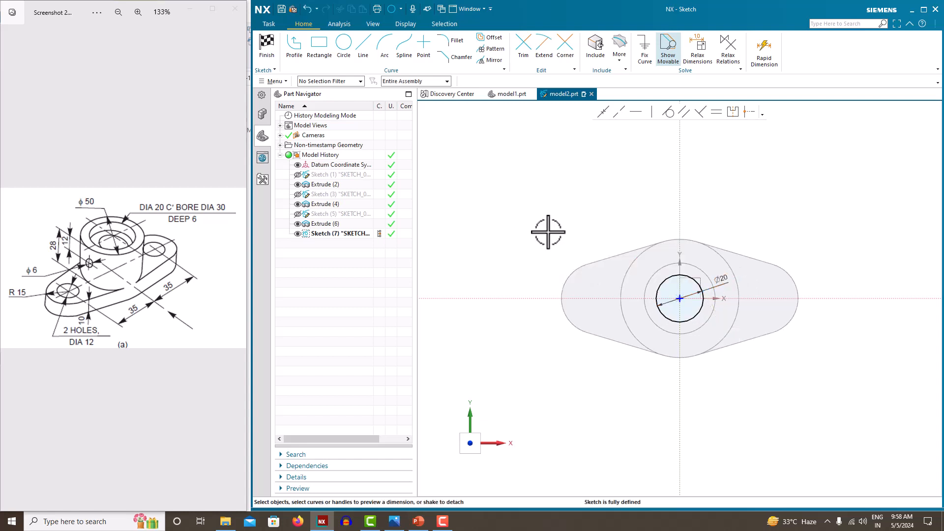
- Finish the sketch, cut the 20 mm circle down through the part with the Until Next end limit, and hide its sketch
right_click(553, 235)
left_click(559, 238)
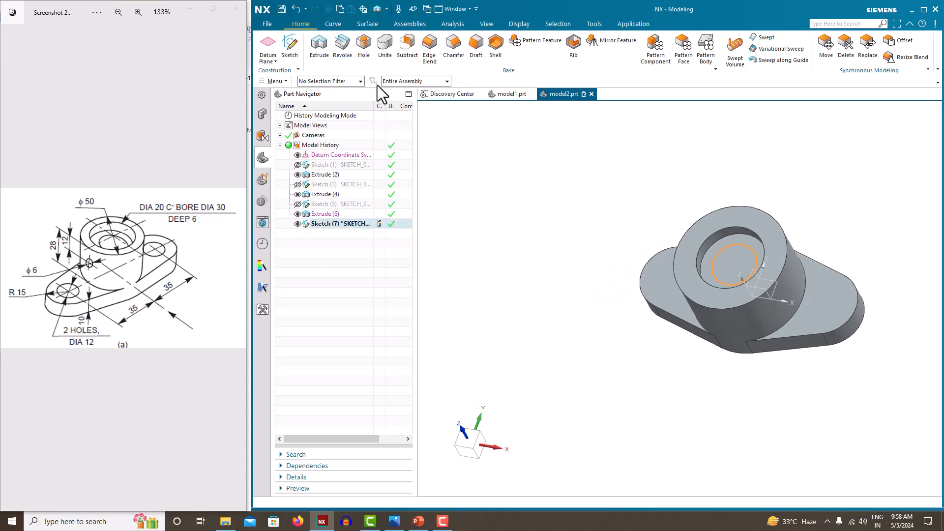
left_click(320, 48)
left_click_drag(731, 261, 782, 352)
left_click(433, 197)
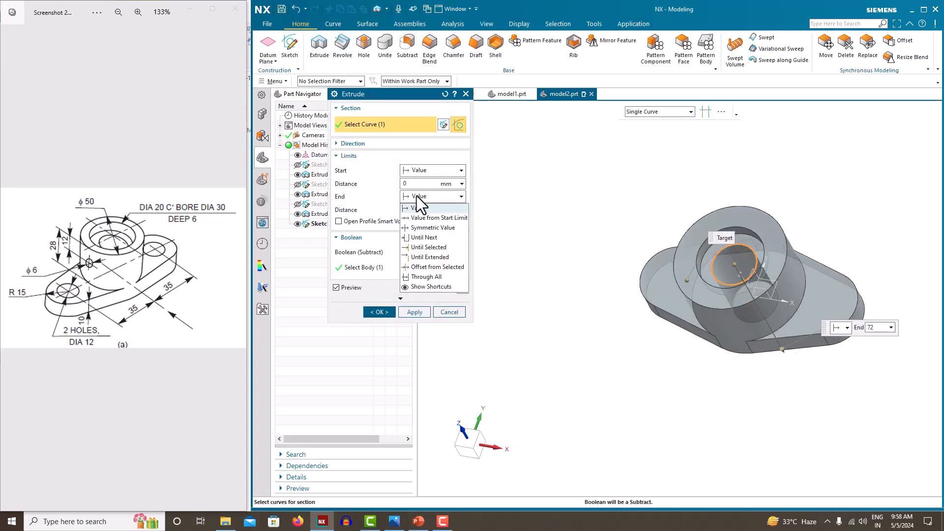
left_click(421, 237)
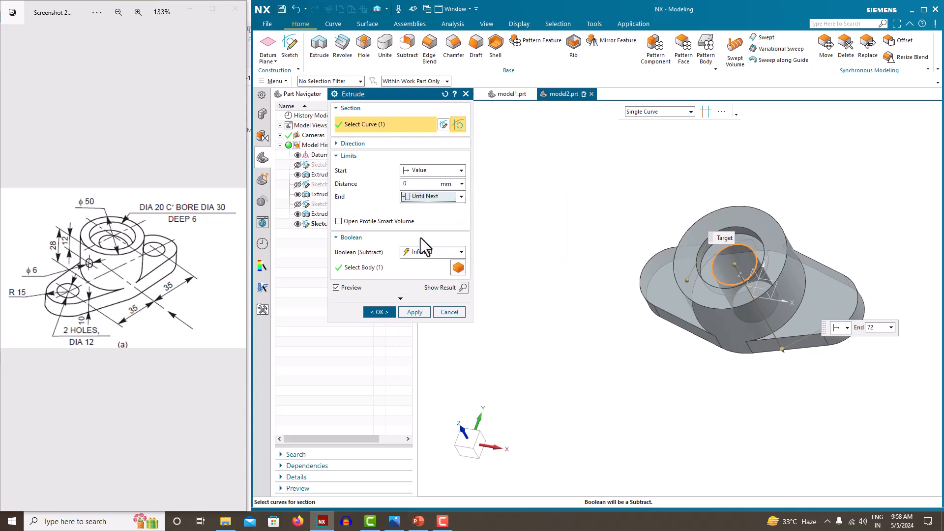
left_click(382, 312)
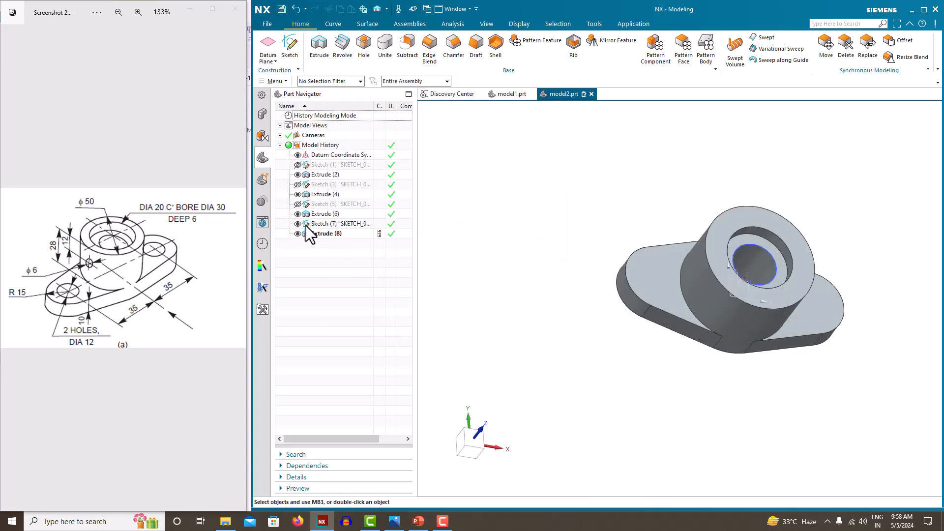
middle_click_drag(511, 279, 550, 273)
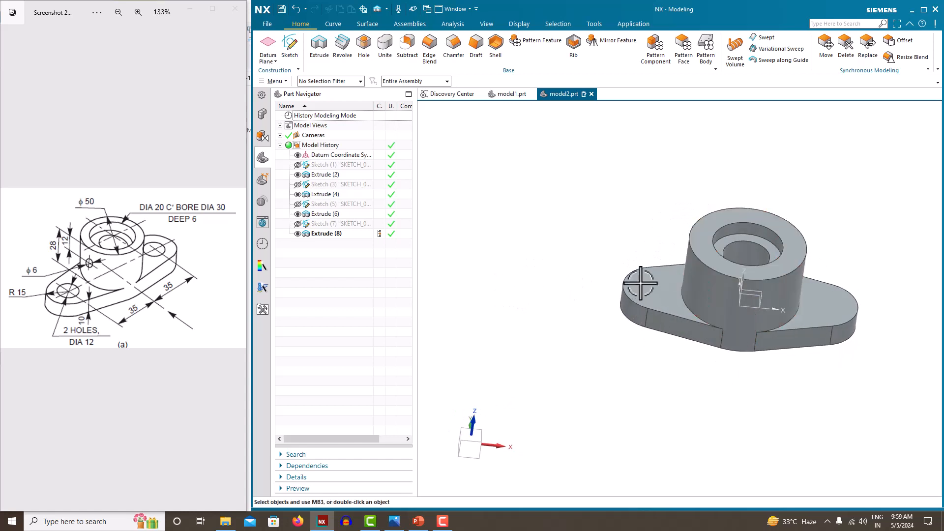
- Set up simple 12 mm holes centred on the arcs of both rounded ends of the base flange
middle_click_drag(641, 283, 645, 303)
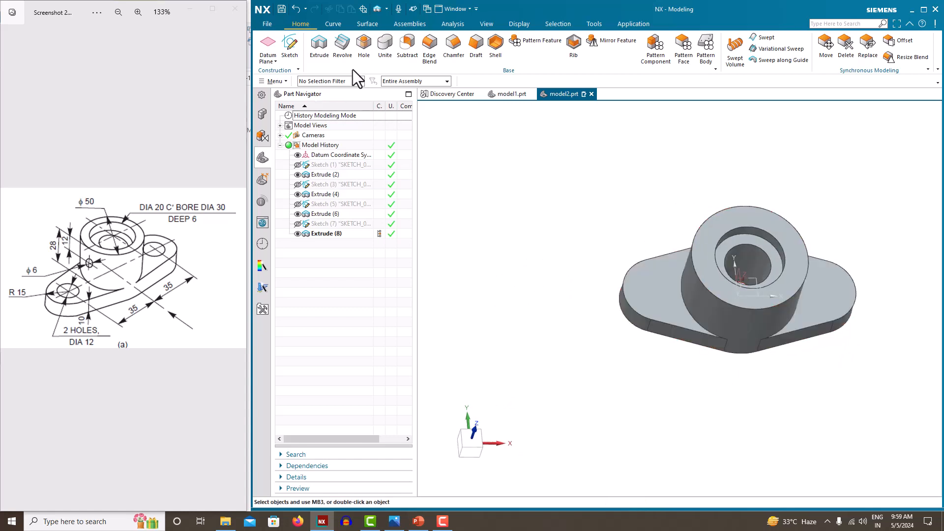
left_click(364, 46)
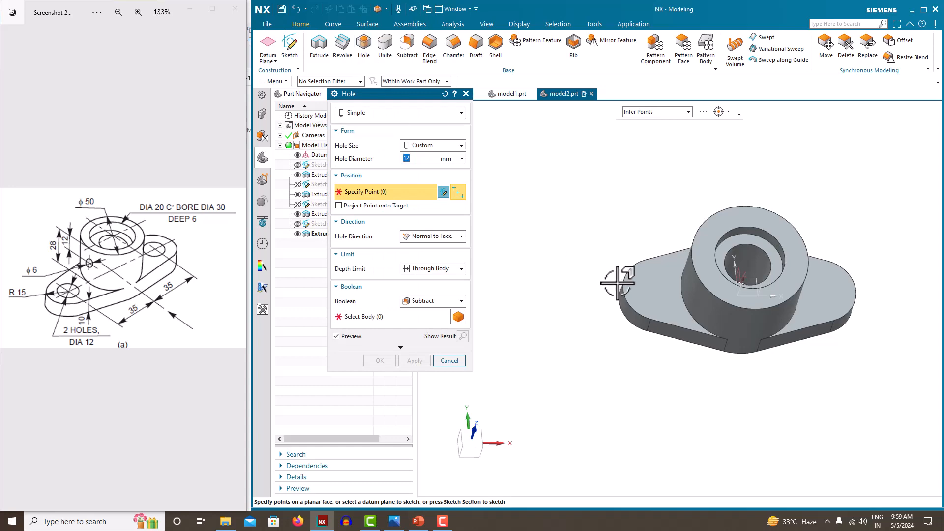
scroll(624, 293, "up", 3)
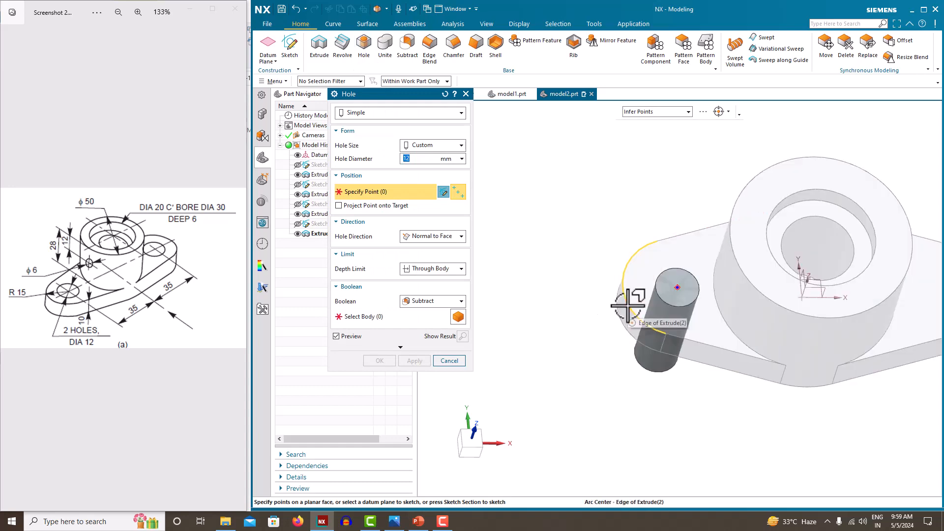
left_click(625, 303)
scroll(575, 337, "down", 3)
scroll(807, 357, "up", 3)
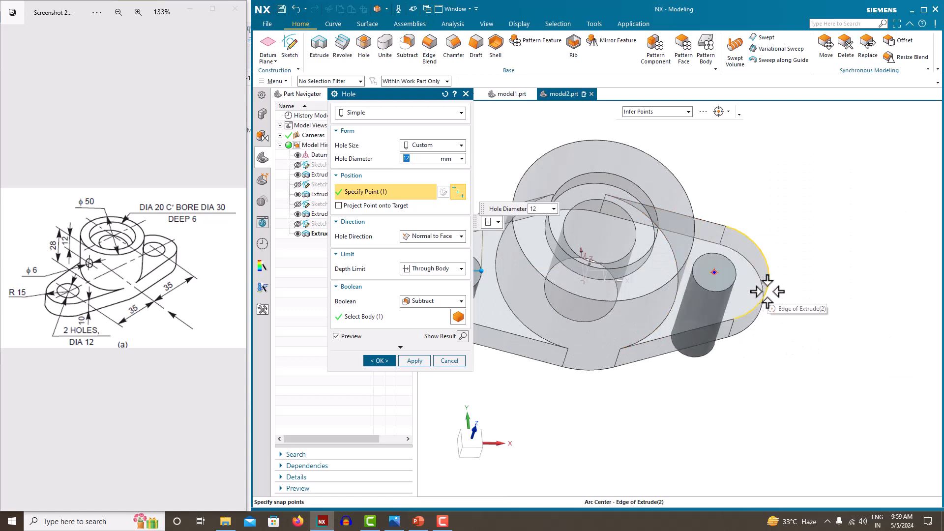
left_click(763, 298)
scroll(864, 316, "down", 3)
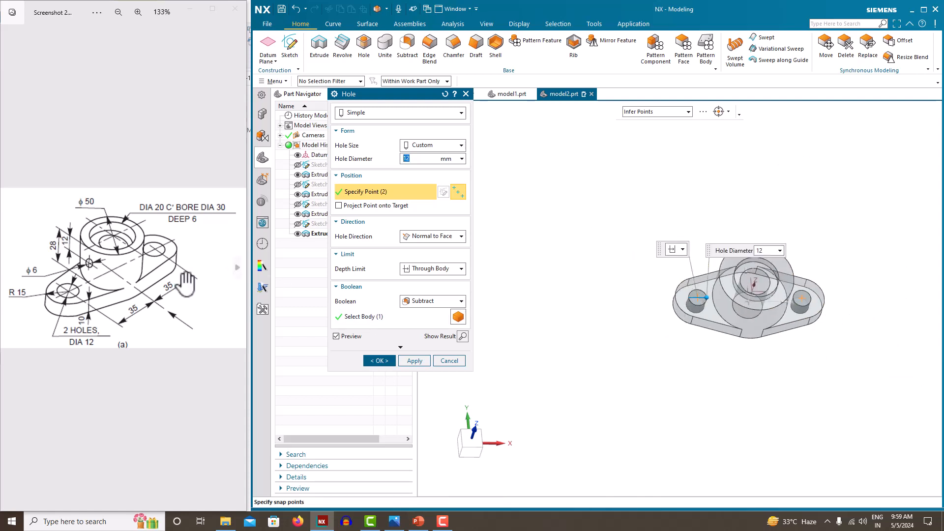
- Check the hole callout in the reference drawing, set the depth limit to Until Next, and create both flange holes
scroll(59, 311, "up", 2)
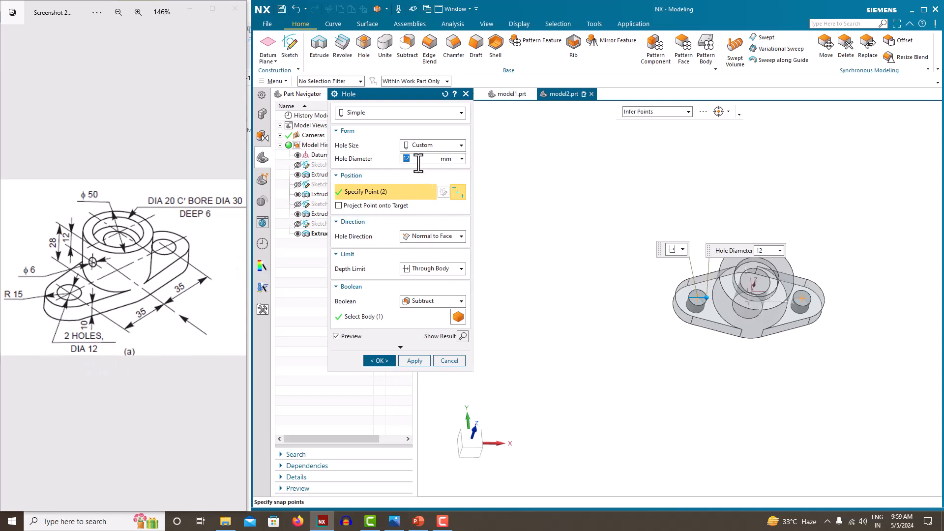
left_click(421, 270)
left_click(420, 299)
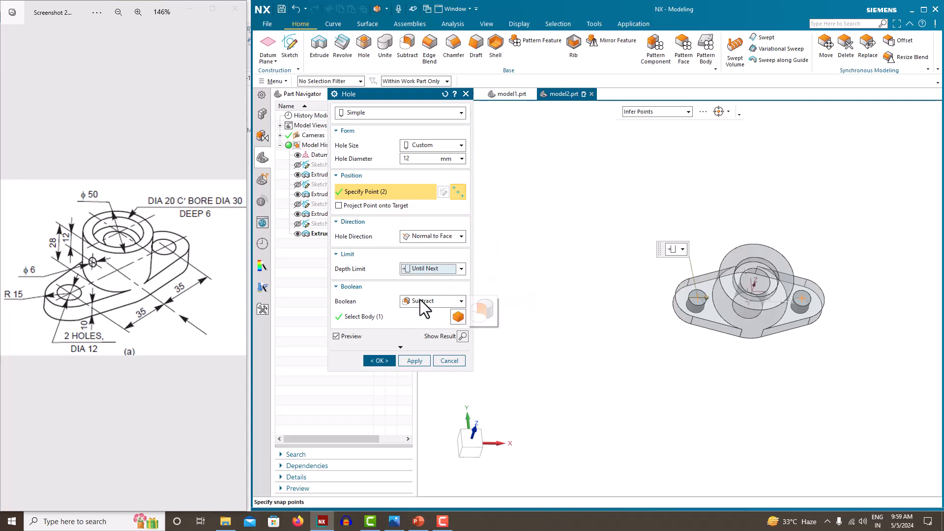
left_click(386, 361)
scroll(782, 298, "up", 2)
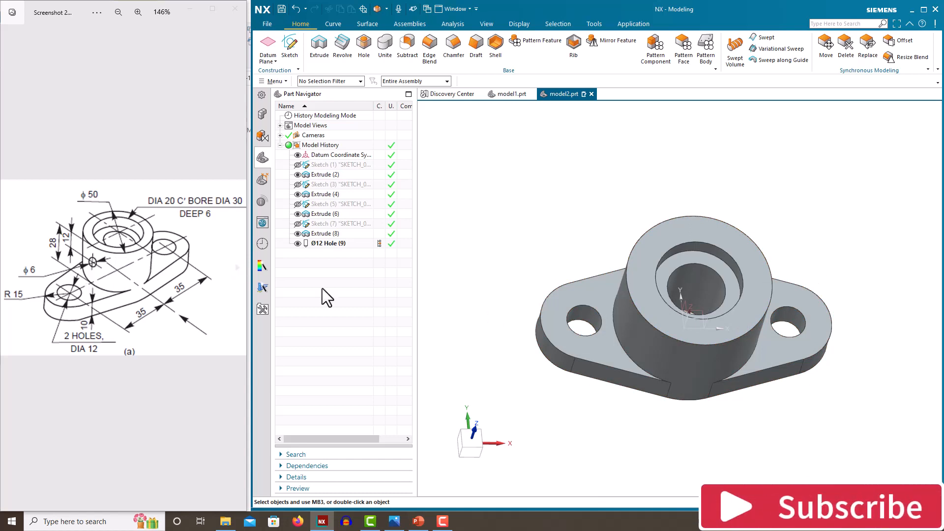
- Create a sketch on the Right datum plane with the horizontal axis direction flipped and the plane normal reversed
left_click(290, 46)
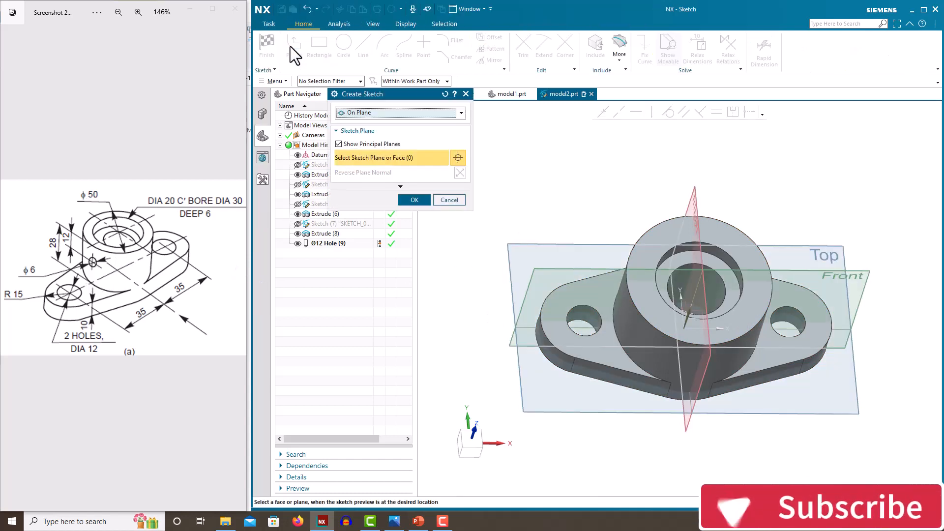
mouse_move(708, 322)
middle_mouse_down()
mouse_move(845, 320)
mouse_move(748, 295)
mouse_move(774, 323)
mouse_move(754, 320)
mouse_move(784, 289)
middle_mouse_up()
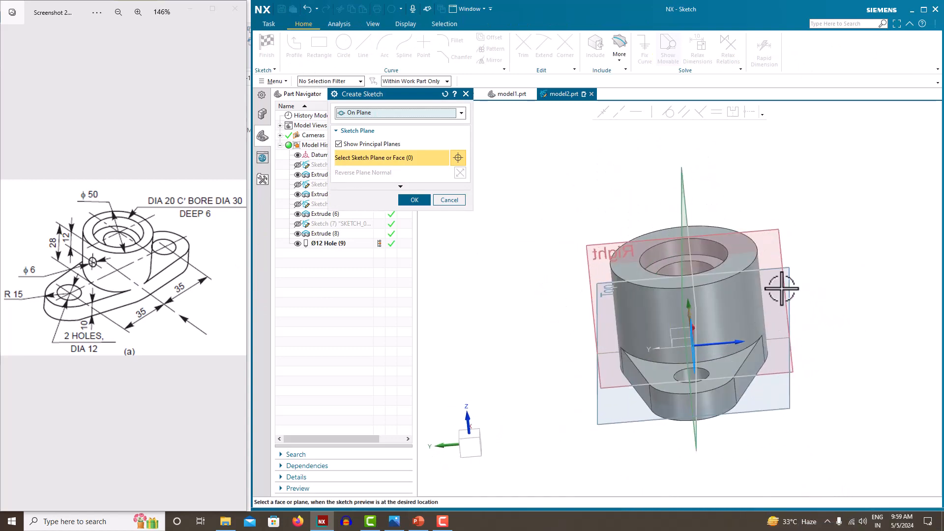
left_click(784, 246)
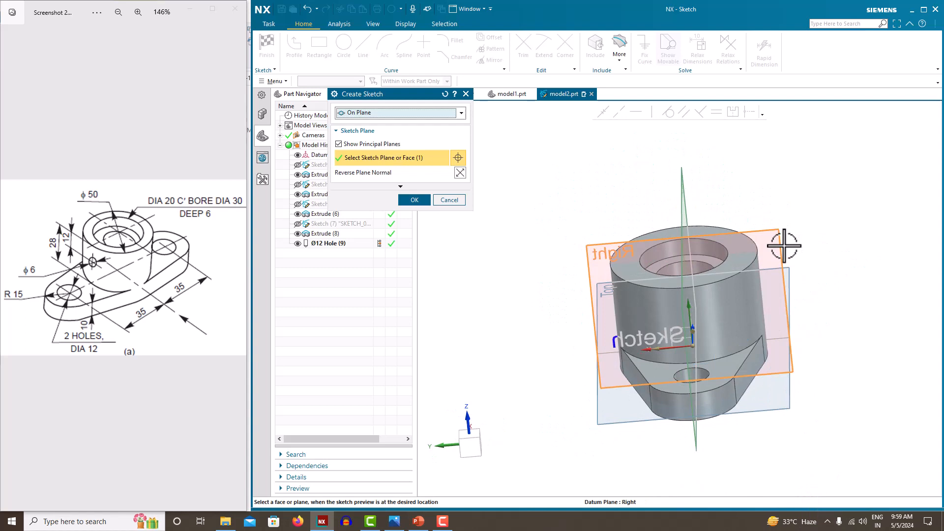
double_click(654, 351)
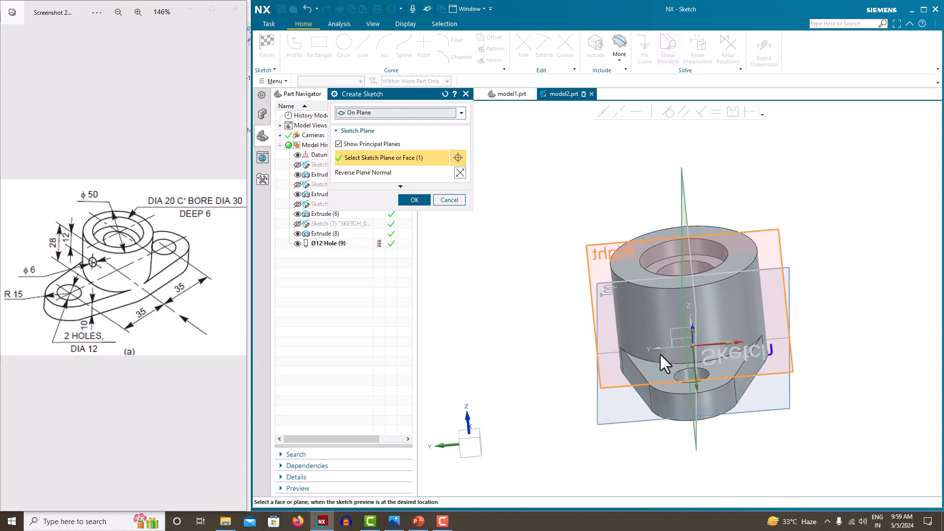
left_click(460, 172)
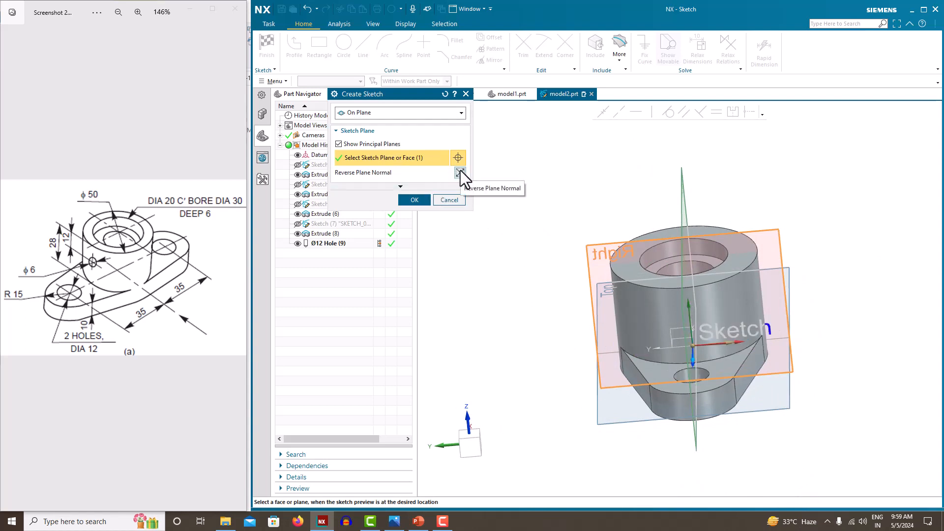
left_click(412, 200)
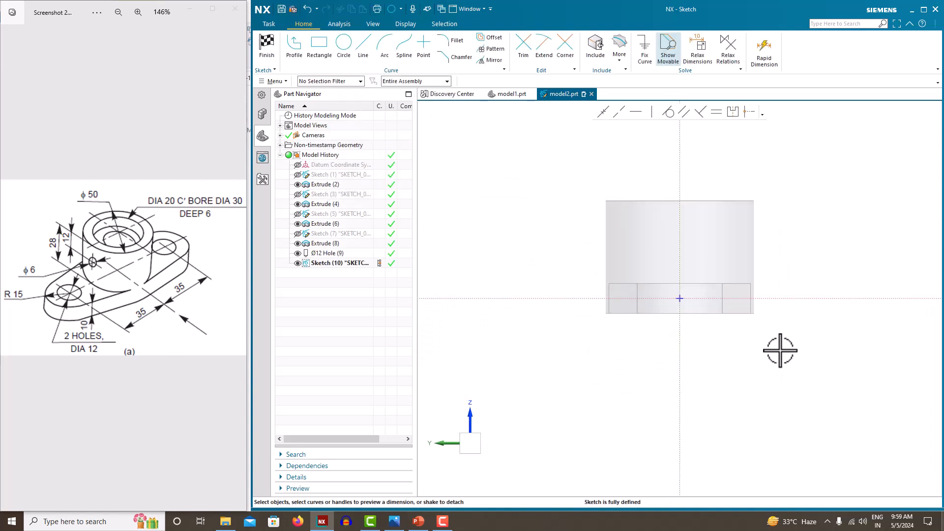
- Draw a small circle centred on the vertical axis above the sketch origin, within the boss outline above the flange
left_click(344, 43)
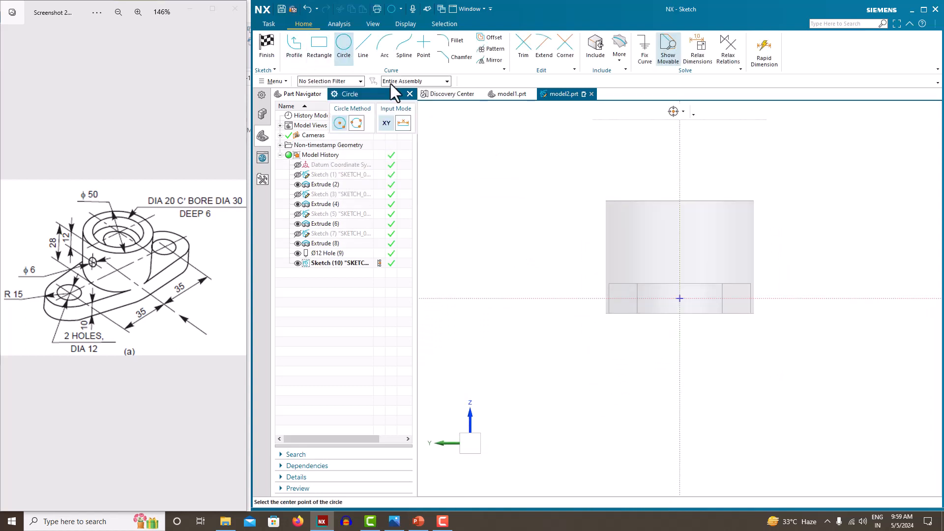
left_click(680, 241)
left_click(666, 232)
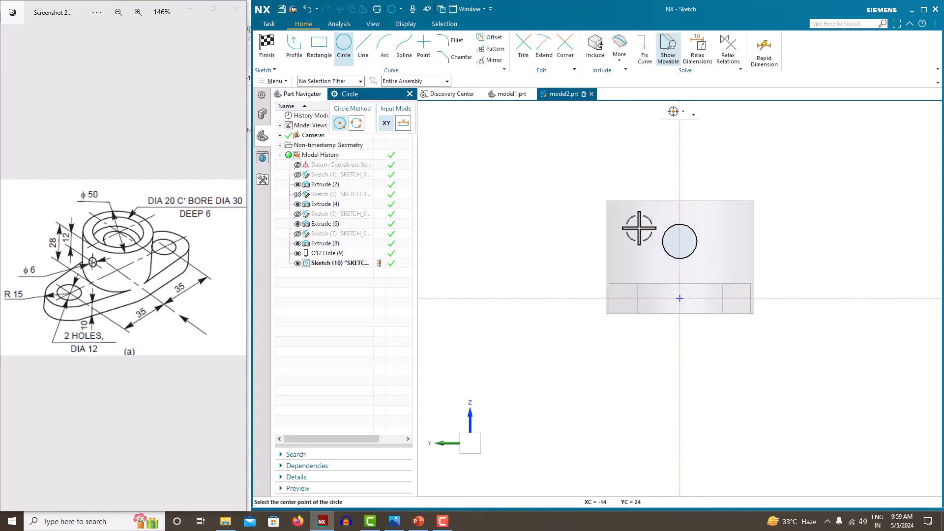
key("Escape")
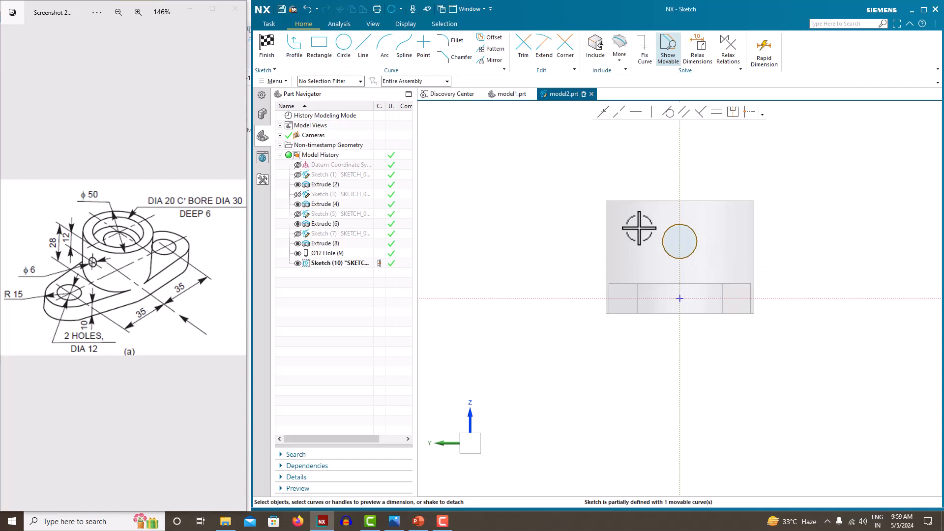
left_click(705, 200)
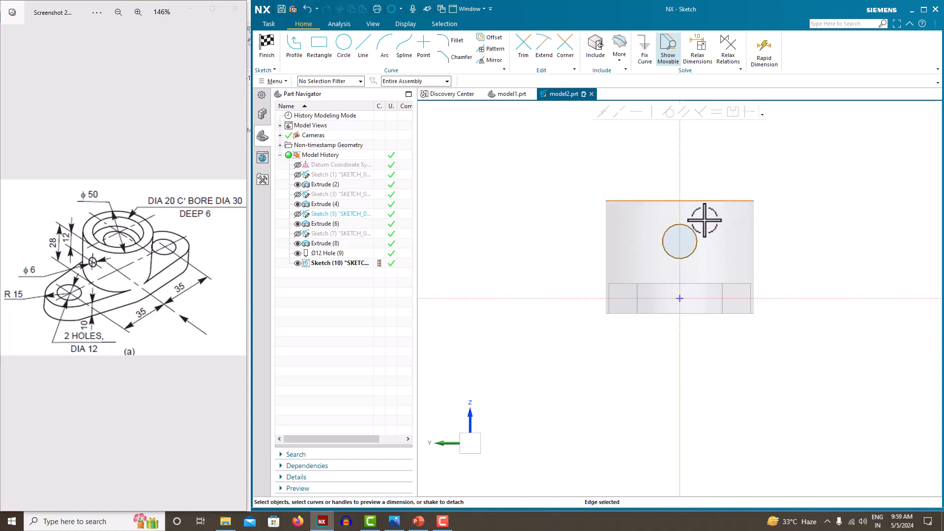
left_click(680, 241)
key("Escape")
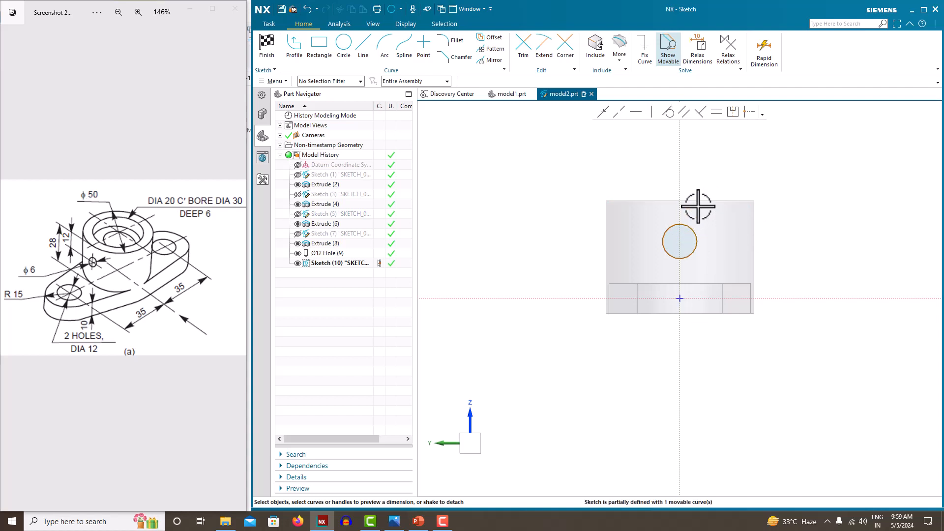
- Dimension the small circle's diameter as 6 mm and accept scaling the entire sketch
left_click(696, 246)
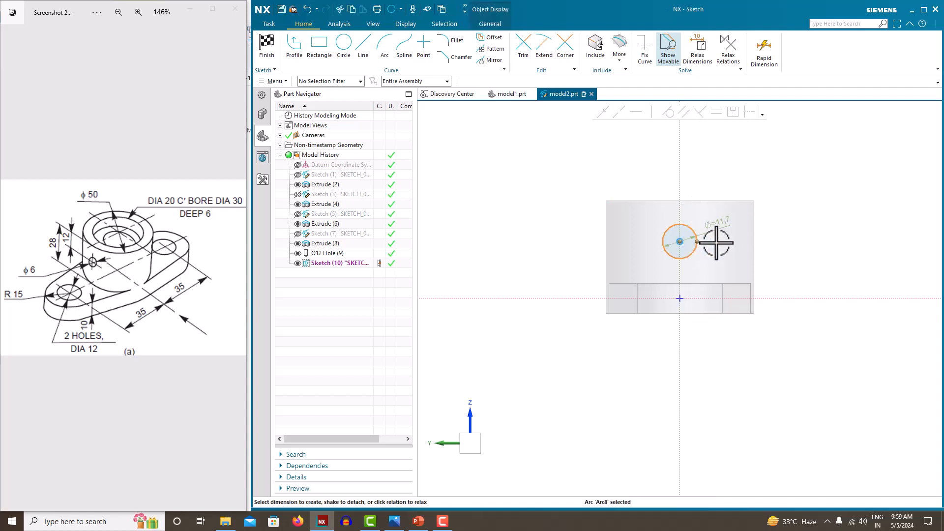
left_click(721, 223)
type("6")
key("Return")
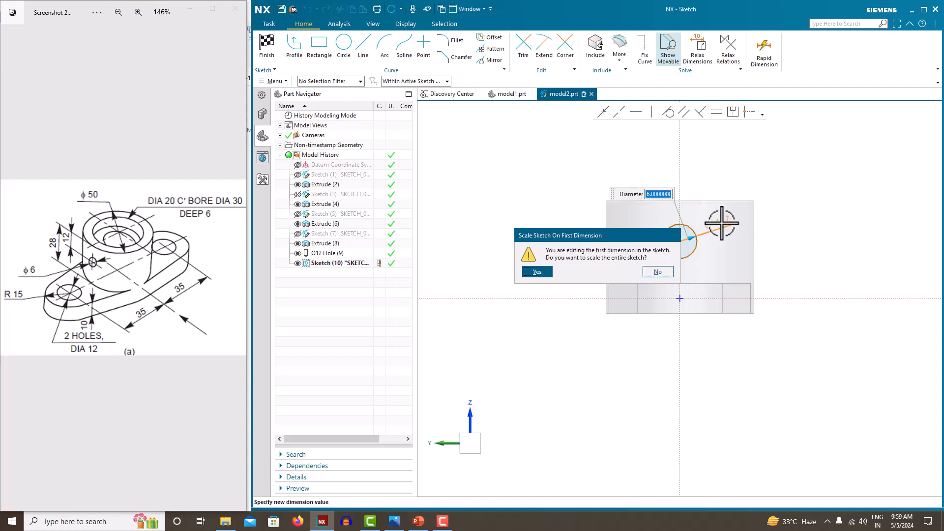
left_click(549, 270)
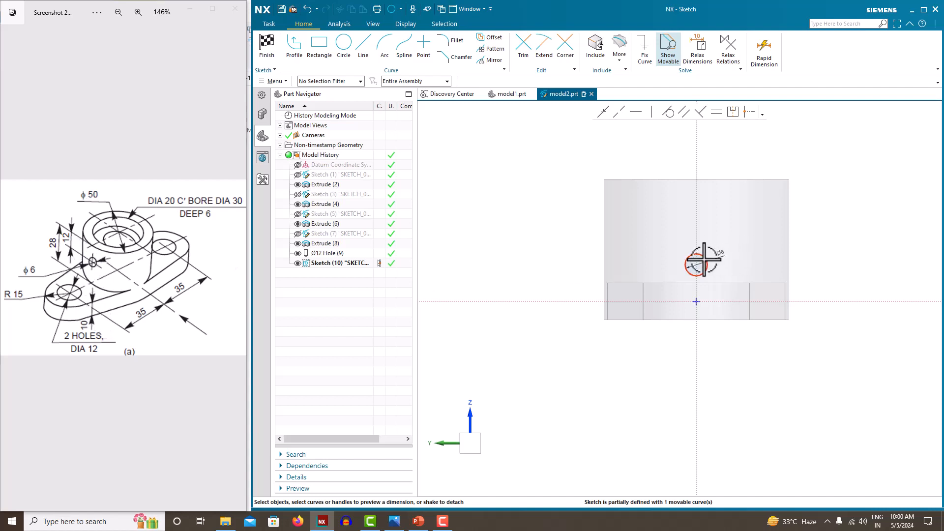
- Move the circle higher in the boss, set its centre's distance from the horizontal axis to 33-12 mm, and finish the sketch
left_click_drag(695, 262, 697, 206)
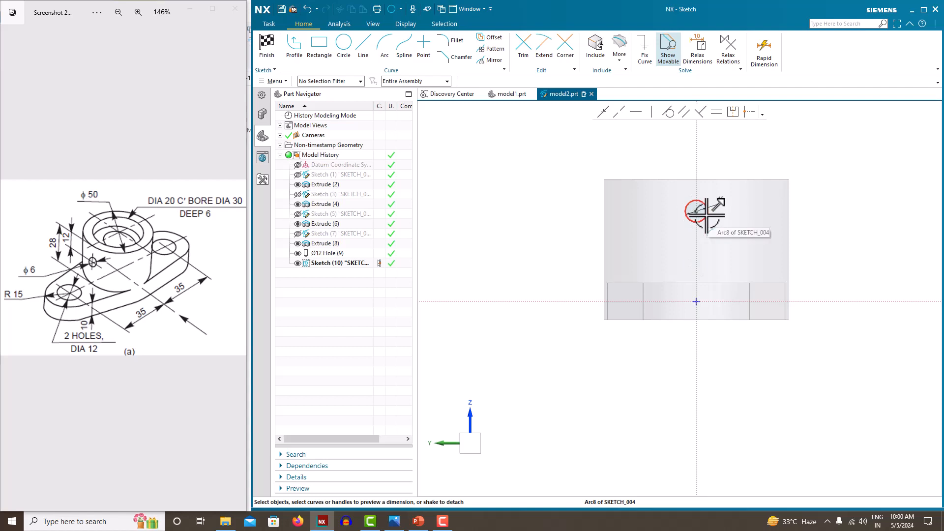
left_click(696, 211)
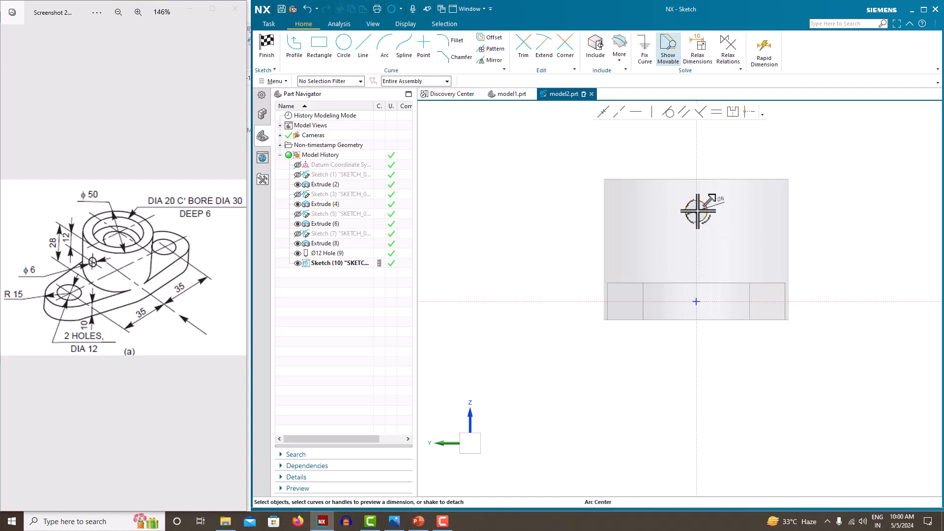
left_click(732, 301)
left_click(763, 254)
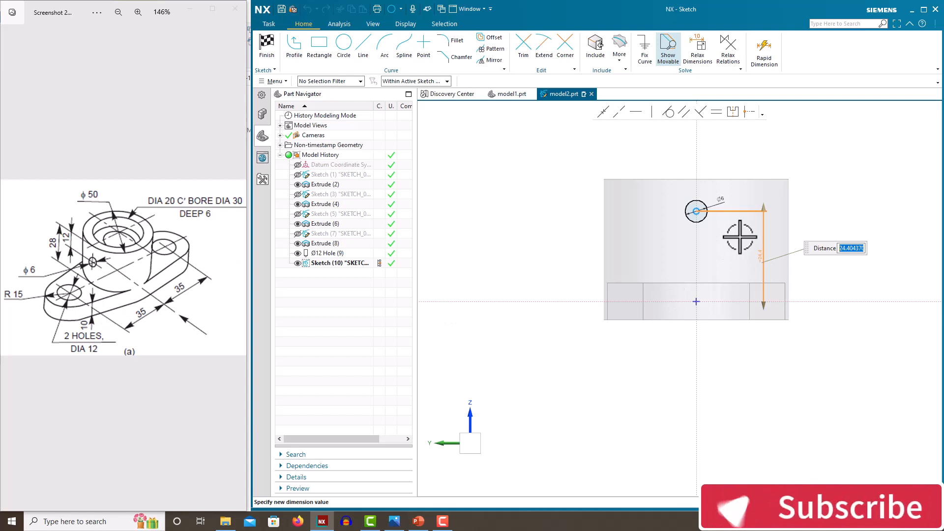
type("33-12")
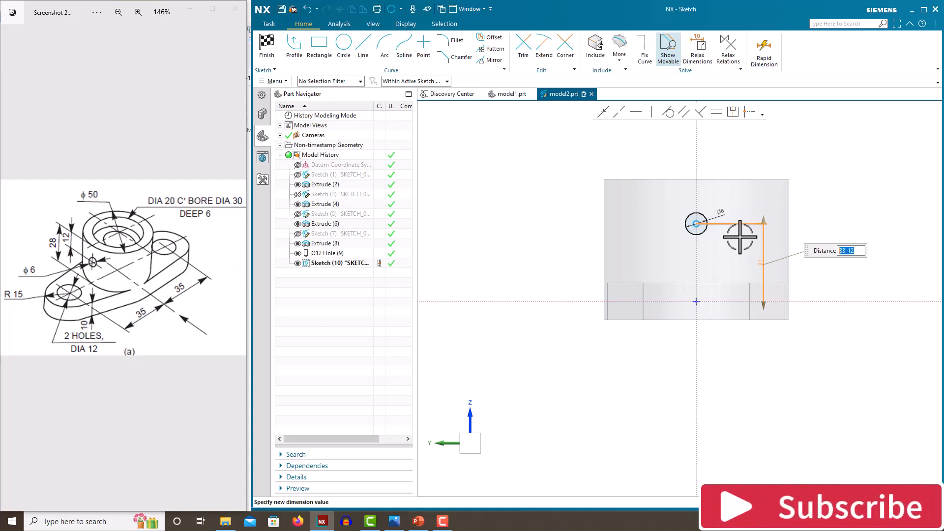
key("Return")
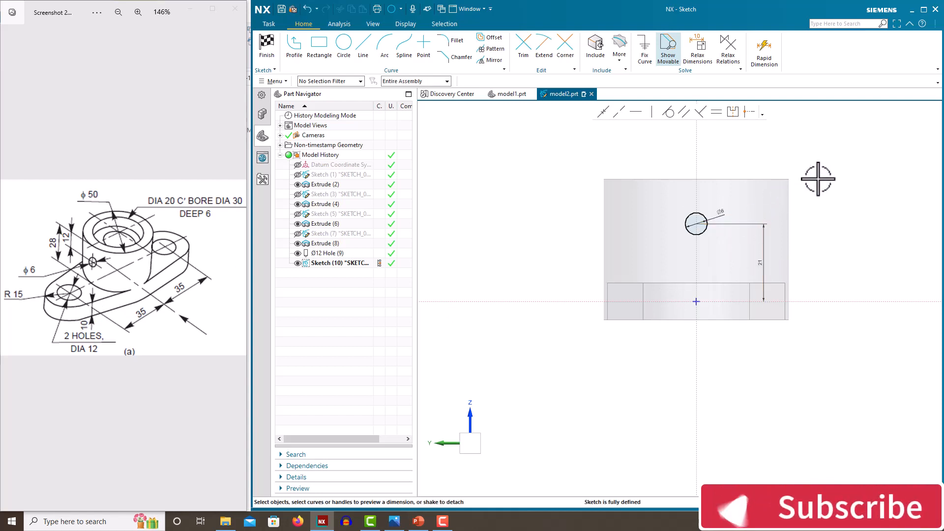
right_click(818, 179)
left_click(829, 186)
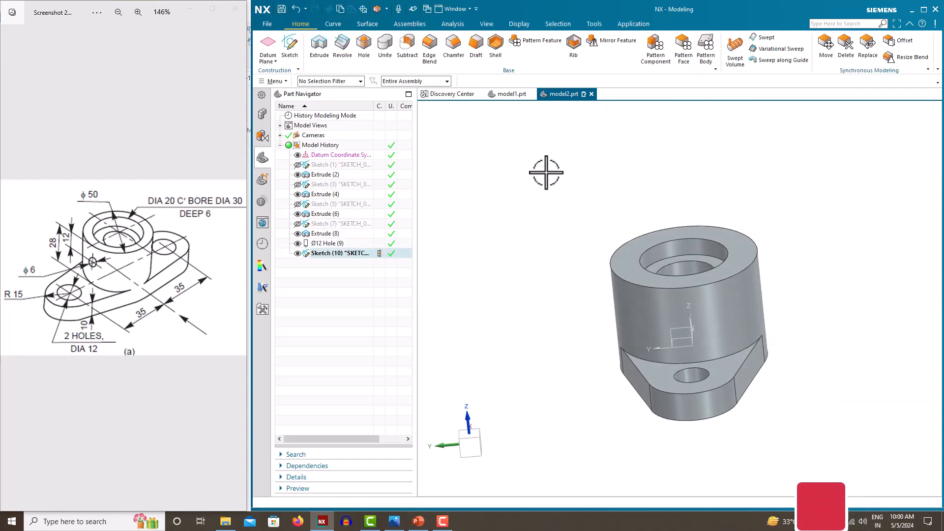
- Extrude the 6 mm circle as a symmetric cut with a 72 mm distance through both sides of the boss
left_click(325, 54)
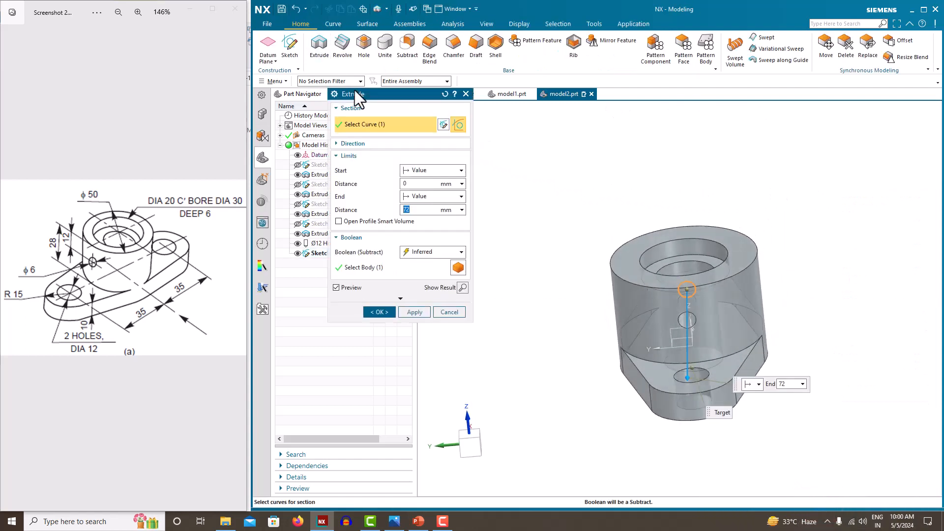
left_click(442, 197)
left_click(427, 225)
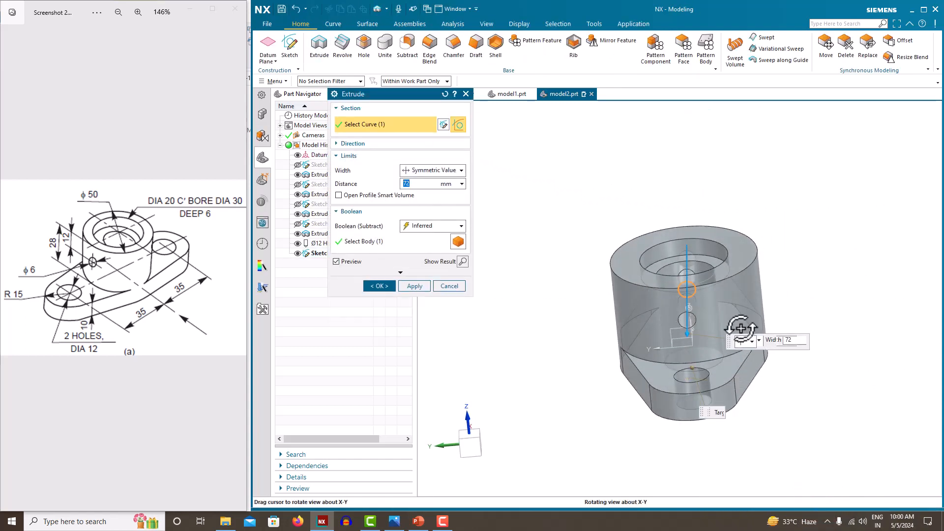
mouse_move(741, 328)
middle_mouse_down()
mouse_move(797, 348)
mouse_move(771, 354)
mouse_move(733, 344)
middle_mouse_up()
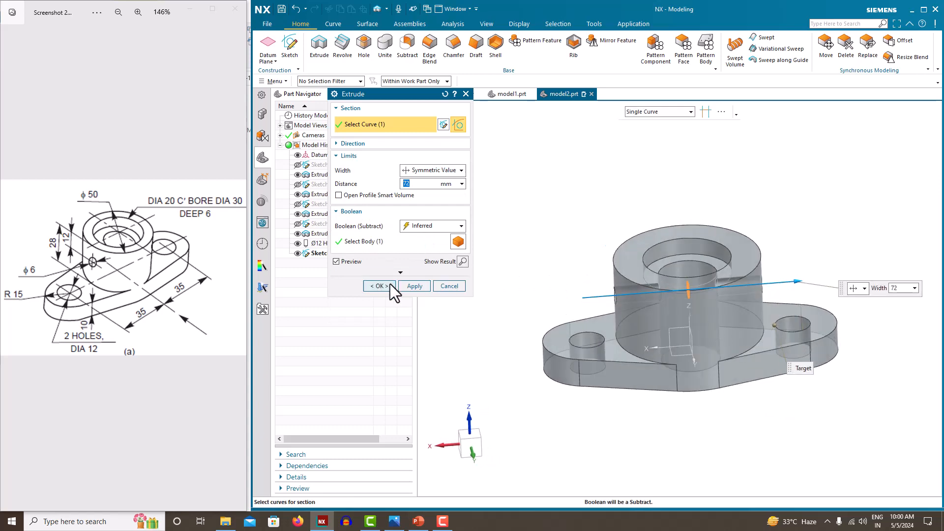
left_click(391, 286)
middle_click_drag(603, 278, 613, 272)
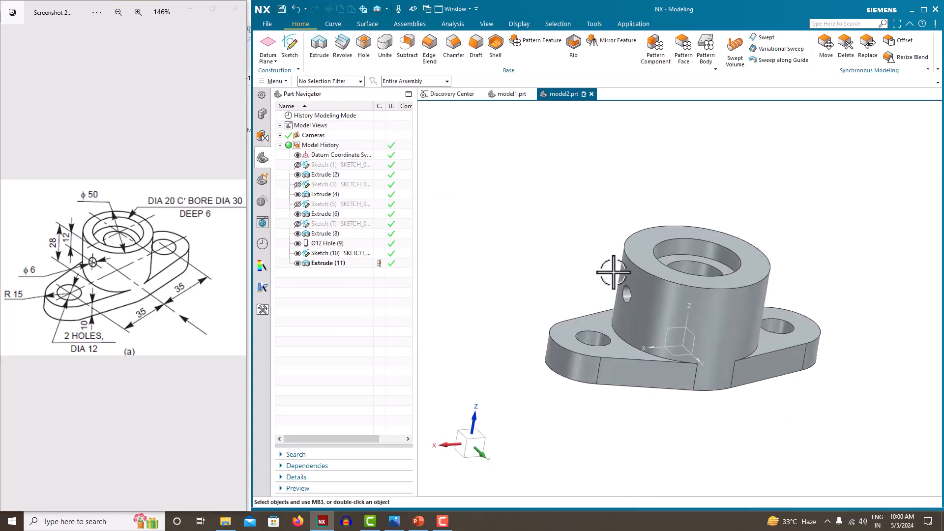